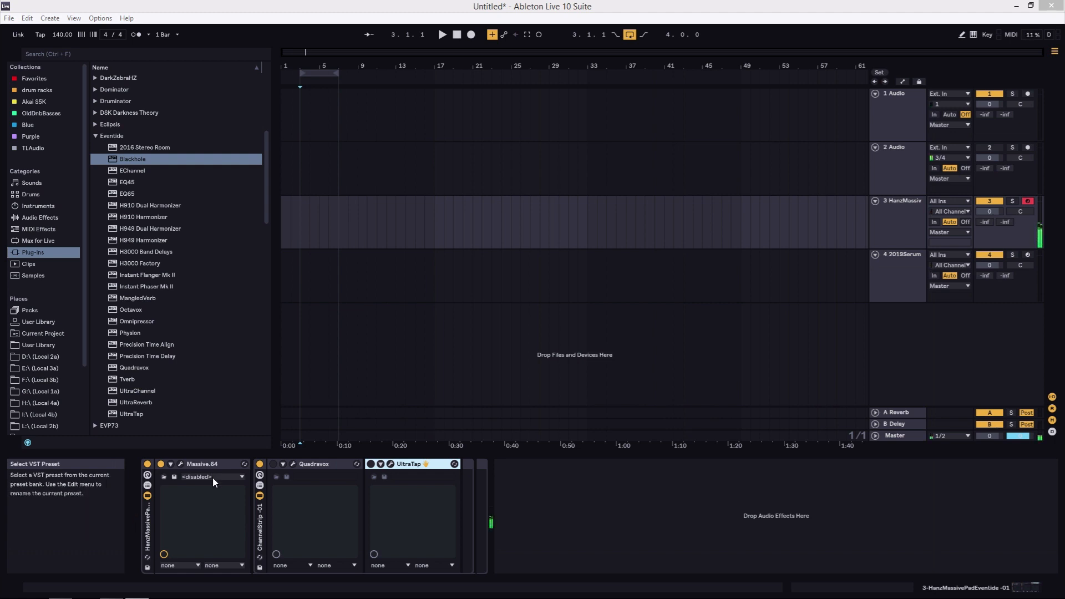
- Switch record arming to the 2019Serum track and back to the HanzMassiv pad track
left_click(905, 258)
left_click(1029, 256)
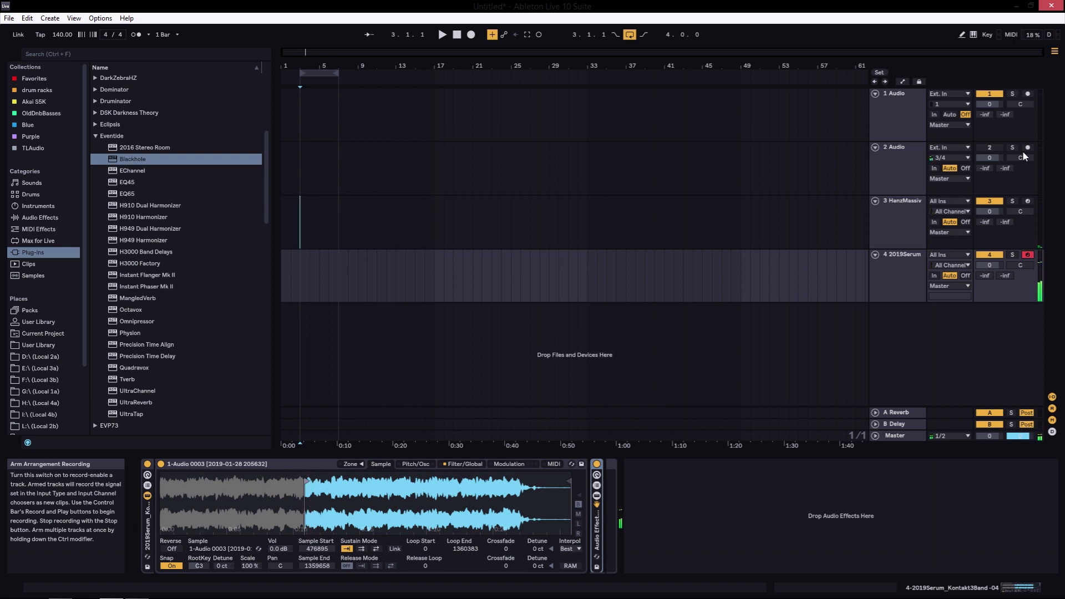
left_click(910, 205)
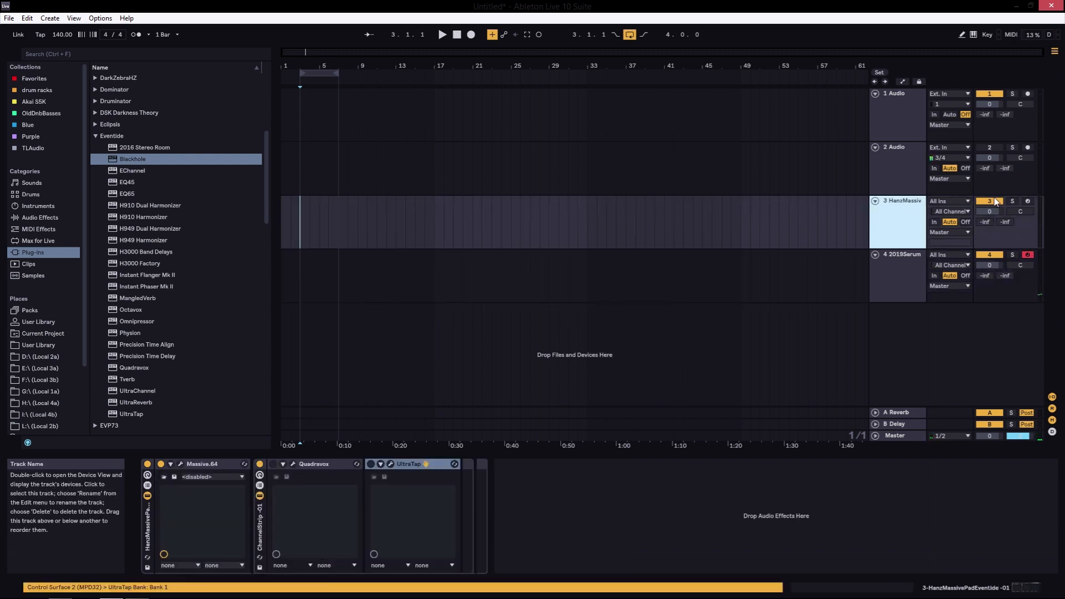
left_click(1028, 201)
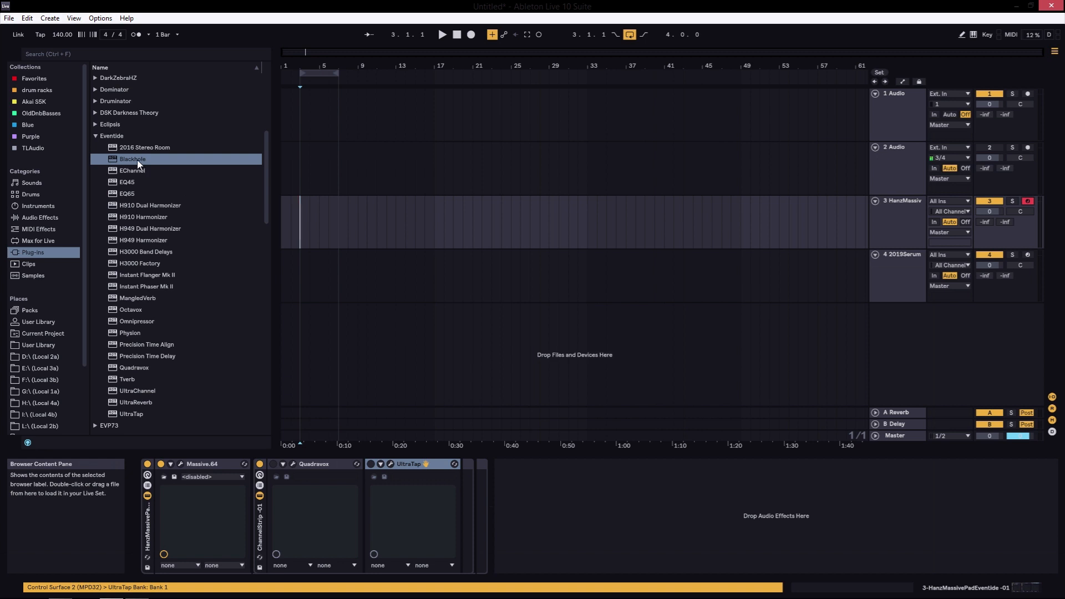
- Add Eventide's Blackhole to the end of the HanzMassiv track's device chain and browse its preset categories
mouse_move(132, 160)
left_mouse_down()
mouse_move(530, 481)
mouse_move(533, 499)
mouse_move(635, 511)
left_mouse_up()
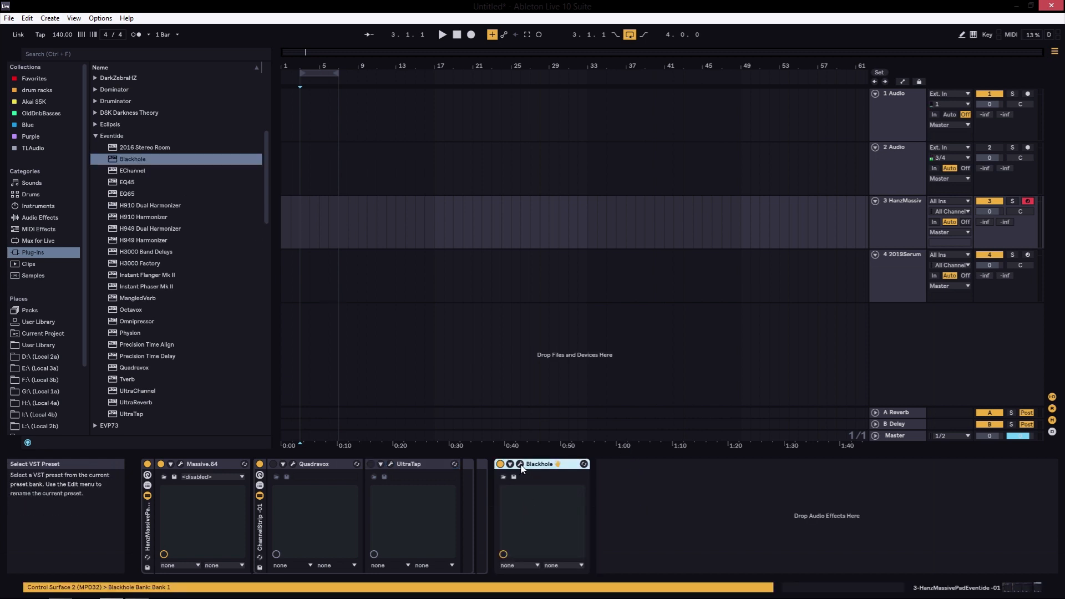
left_click_drag(853, 89, 416, 84)
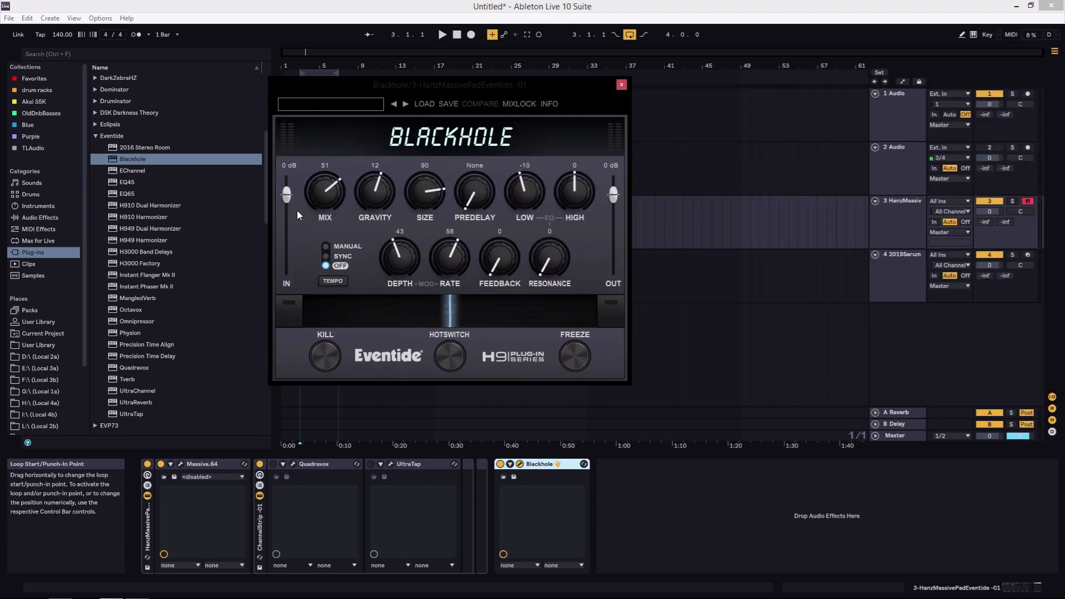
left_click(335, 104)
mouse_move(381, 111)
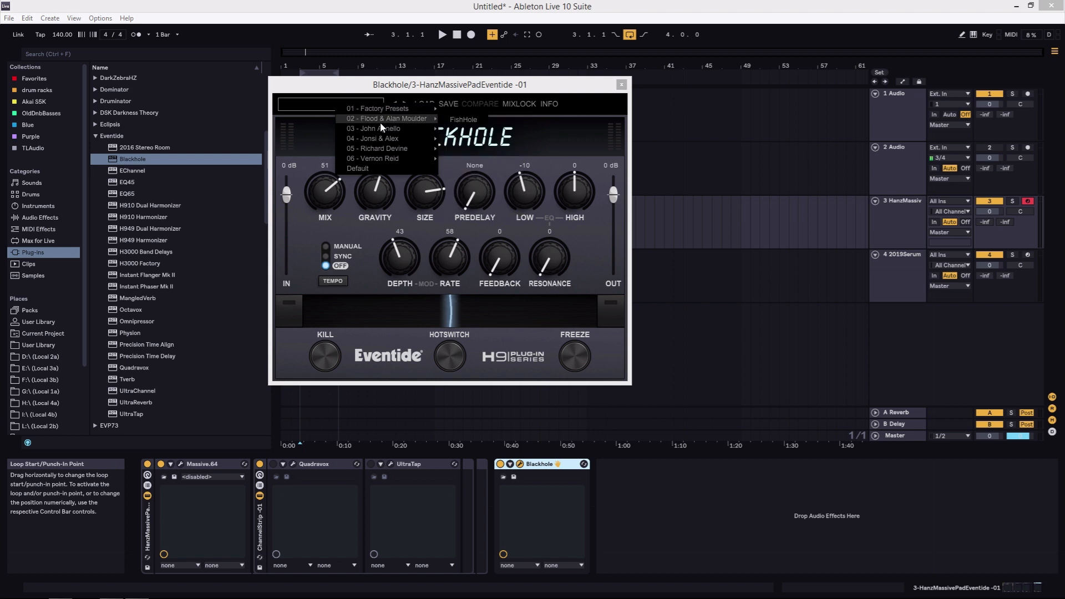
mouse_move(383, 150)
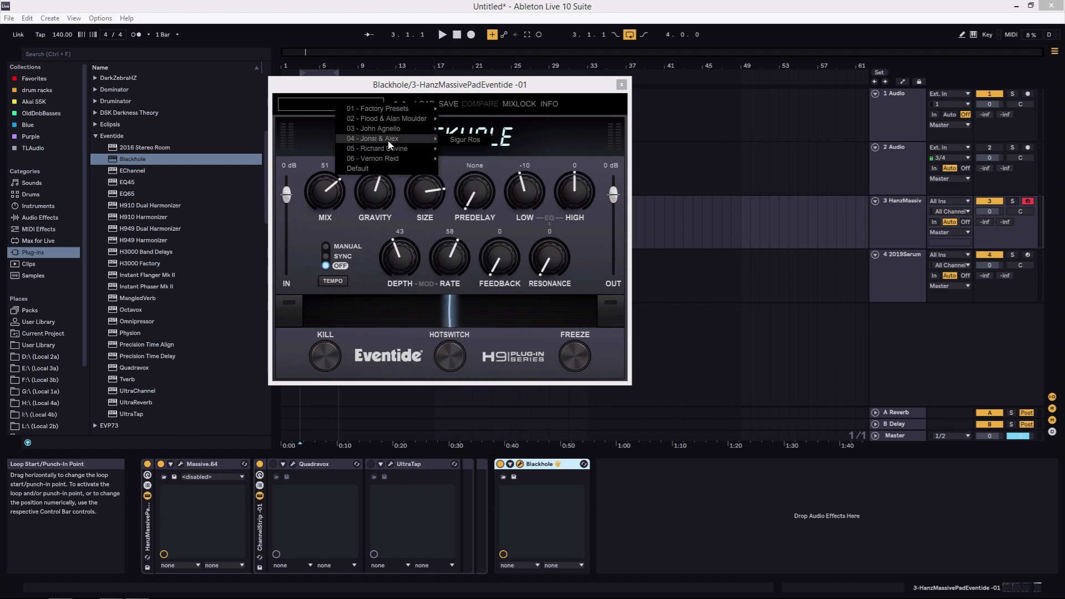
left_click(472, 79)
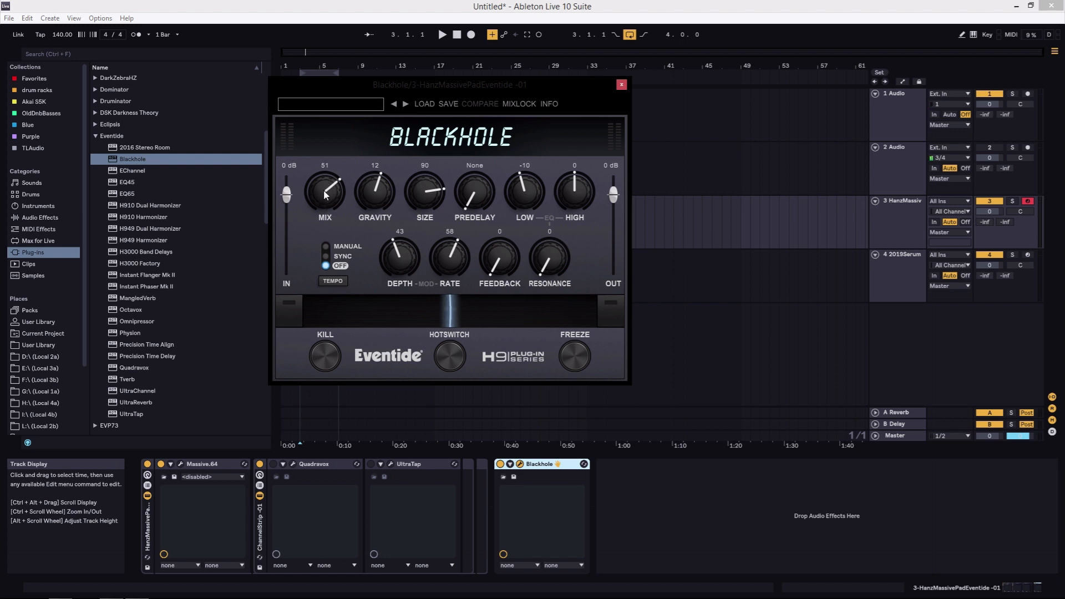
- Turn Blackhole's Mix down to 0 and set it to 41, keeping the plug-in window centred over the arrangement
left_click_drag(325, 193, 324, 384)
left_click_drag(324, 197, 354, 103)
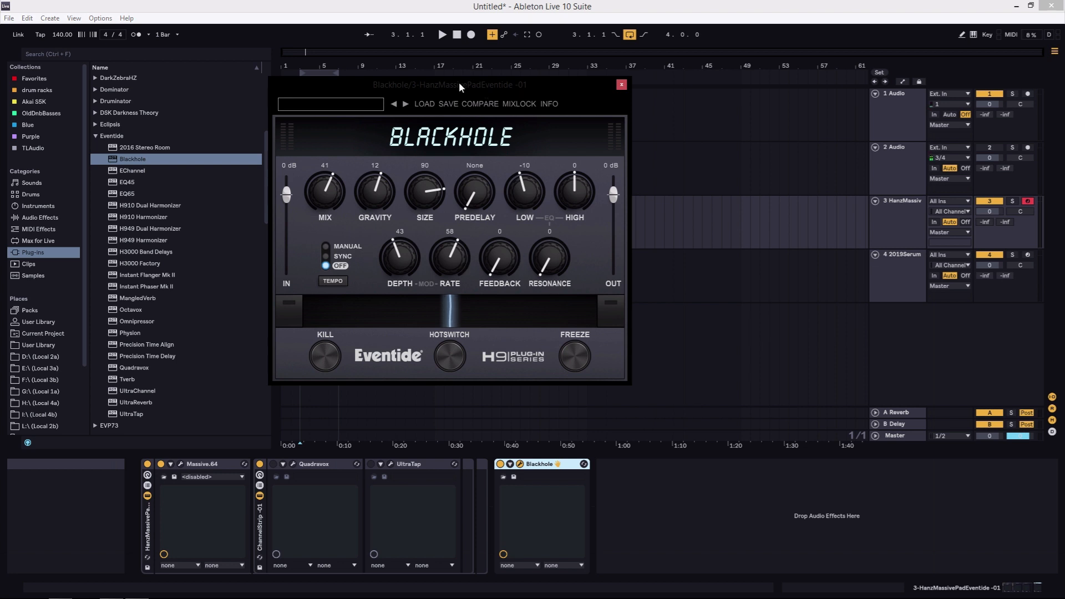
left_click_drag(443, 88, 524, 95)
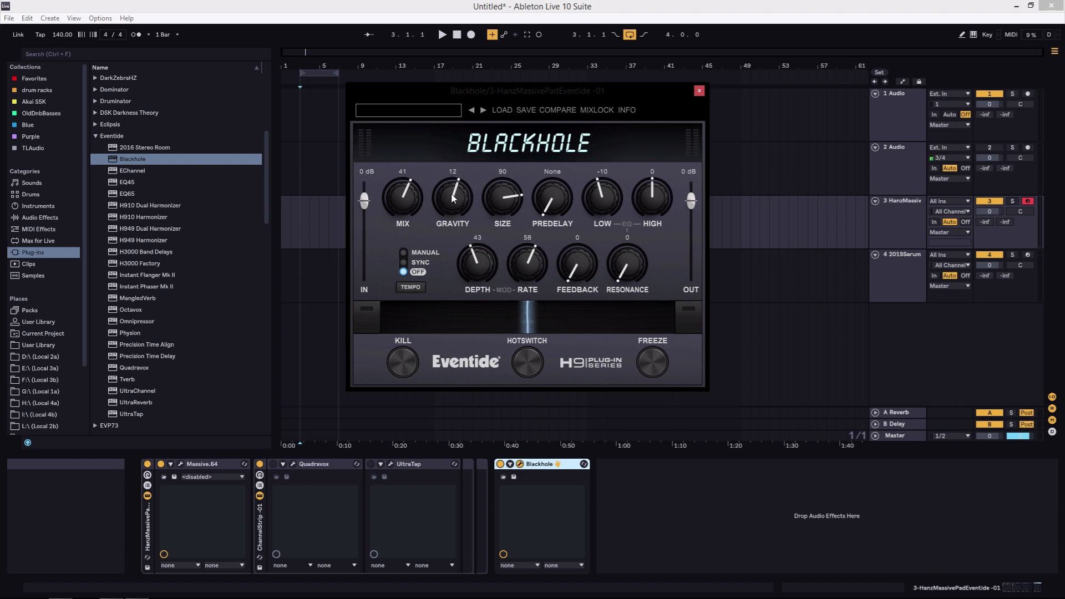
- Sweep Blackhole's Gravity through its range and set Gravity to 50 and Size to 87
mouse_move(454, 203)
left_mouse_down()
mouse_move(454, 128)
mouse_move(458, 203)
left_mouse_up()
left_click_drag(453, 199, 466, 280)
left_click_drag(454, 200, 456, 85)
left_click_drag(461, 201, 521, 267)
left_click_drag(504, 200, 507, 230)
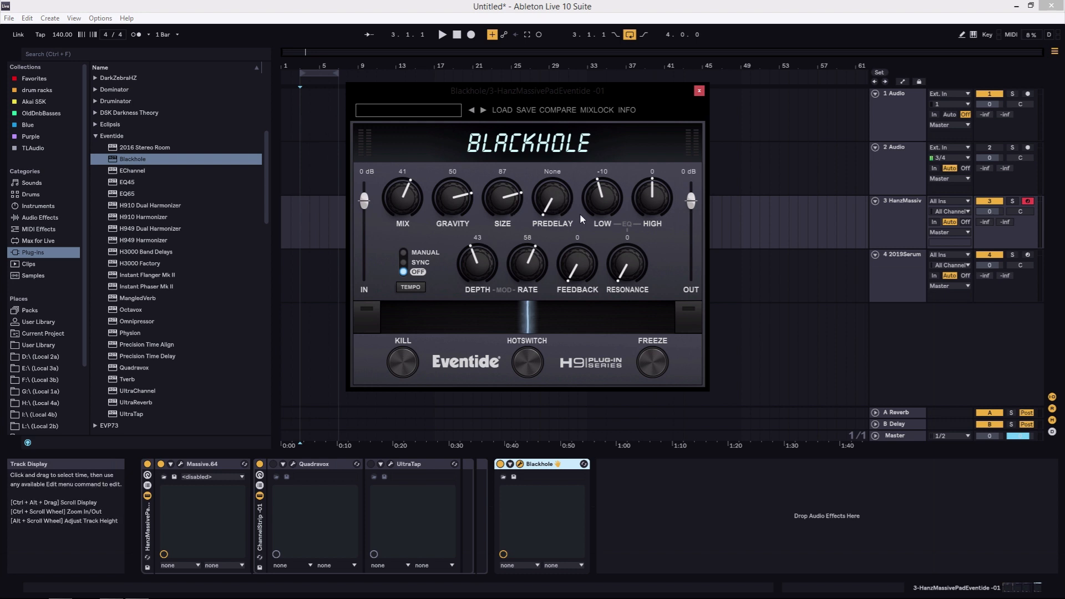
- Sweep the Predelay up and back to None, and set the EQ to Low -24 and High -4
left_click_drag(552, 206, 545, 9)
left_click_drag(560, 177, 554, 282)
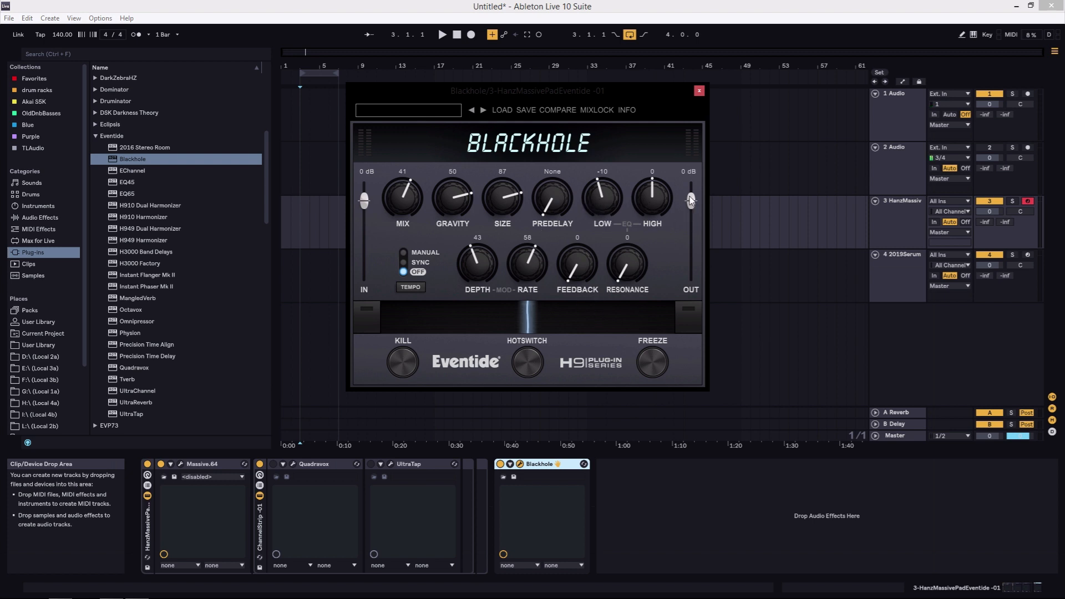
mouse_move(616, 197)
left_mouse_down()
mouse_move(617, 179)
mouse_move(621, 203)
left_mouse_up()
mouse_move(601, 198)
left_mouse_down()
mouse_move(610, 152)
mouse_move(613, 190)
left_mouse_up()
left_click_drag(654, 175, 653, 170)
- Try Blackhole's Manual and Off tempo modes and set the tempo mode to Sync
left_click(417, 263)
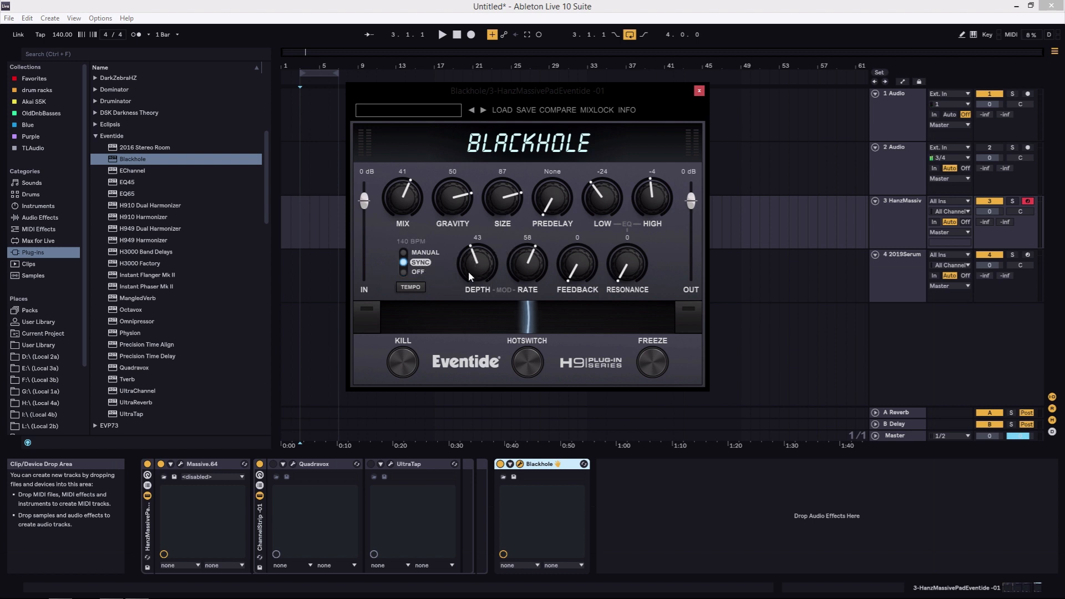
left_click(406, 252)
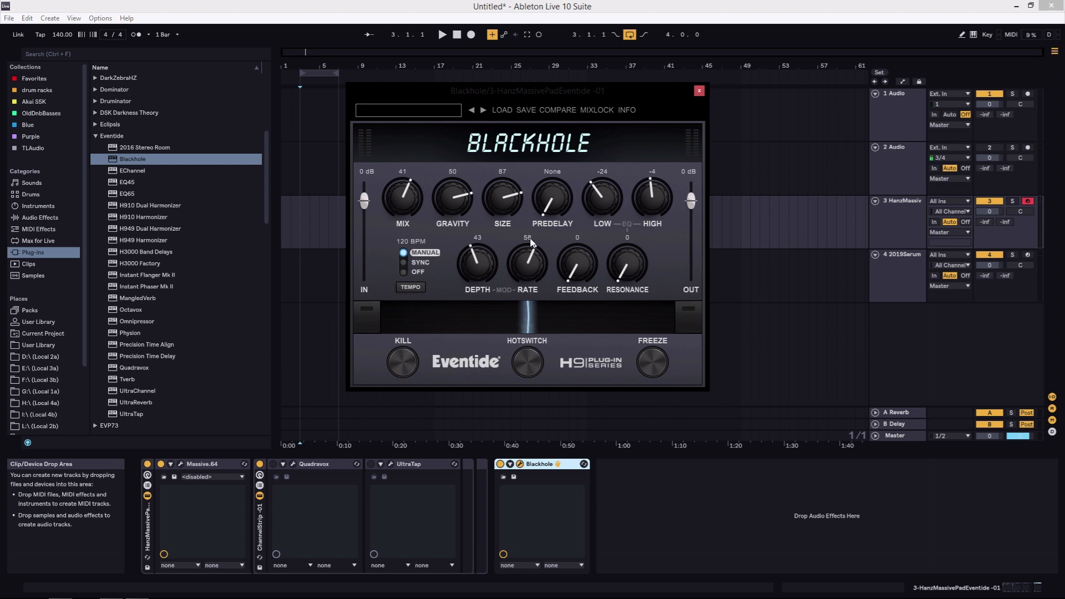
left_click(419, 239)
left_click(449, 238)
left_click(420, 262)
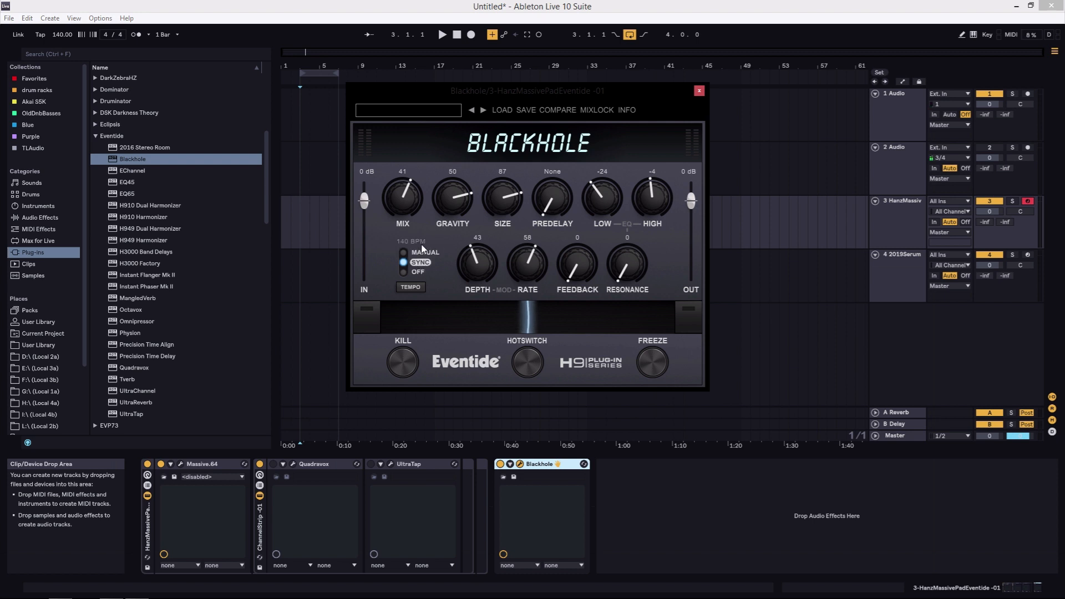
left_click(411, 272)
left_click(420, 263)
- Set the modulation Depth to 0 and reset both the Low and High EQ to 0
left_click_drag(479, 264, 484, 229)
double_click(480, 258)
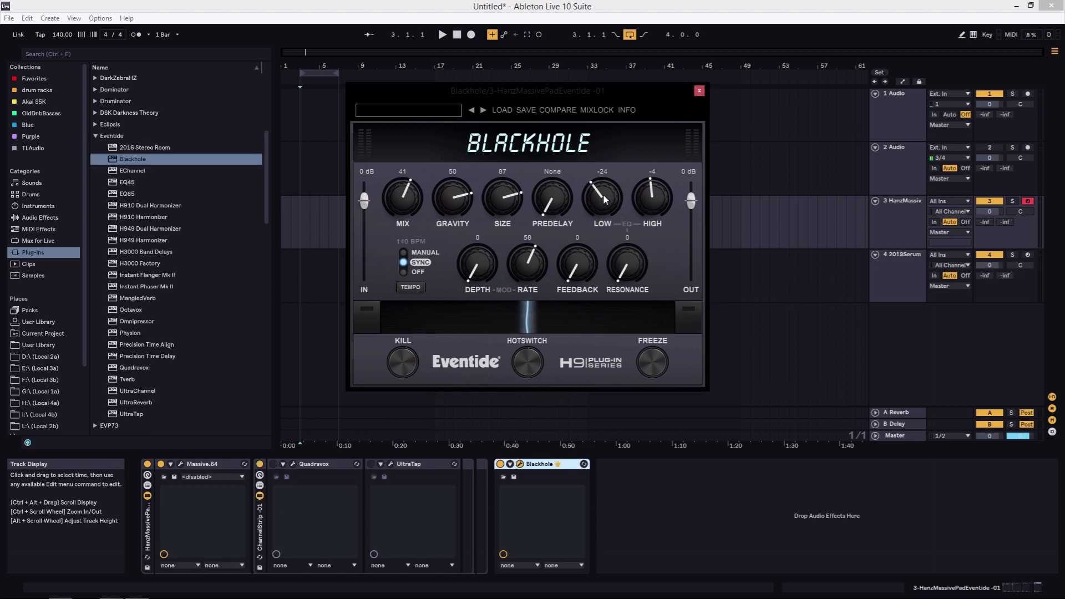
left_click_drag(604, 194, 606, 187)
left_click_drag(601, 199, 662, 184)
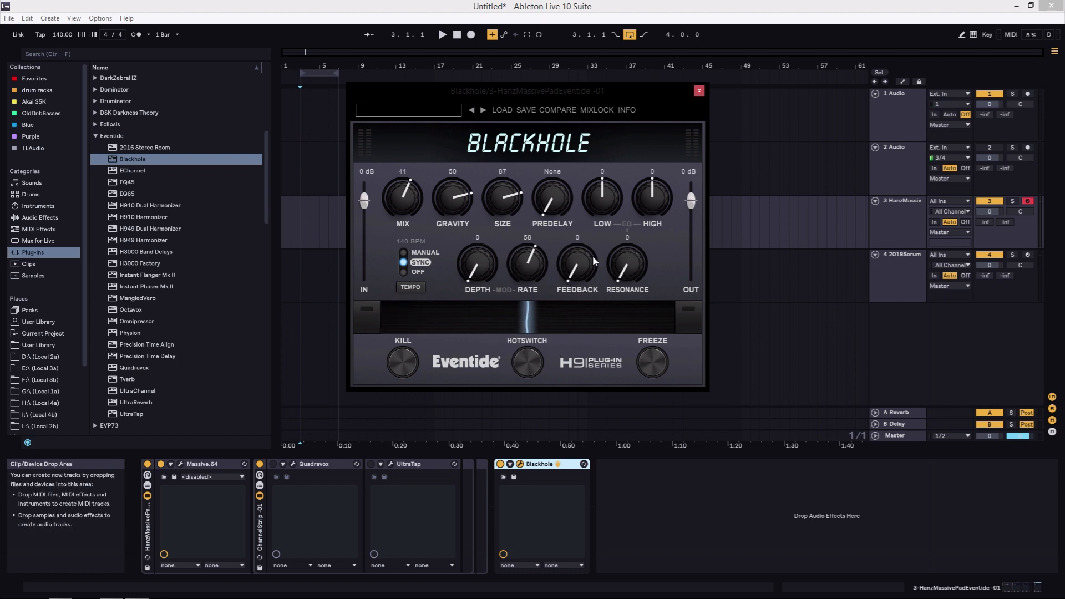
- Assign ribbon ranges to Feedback, the EQ, Predelay, Gravity and Size, and sweep the ribbon to morph between them
mouse_move(584, 233)
left_mouse_down()
mouse_move(577, 255)
mouse_move(602, 242)
left_mouse_up()
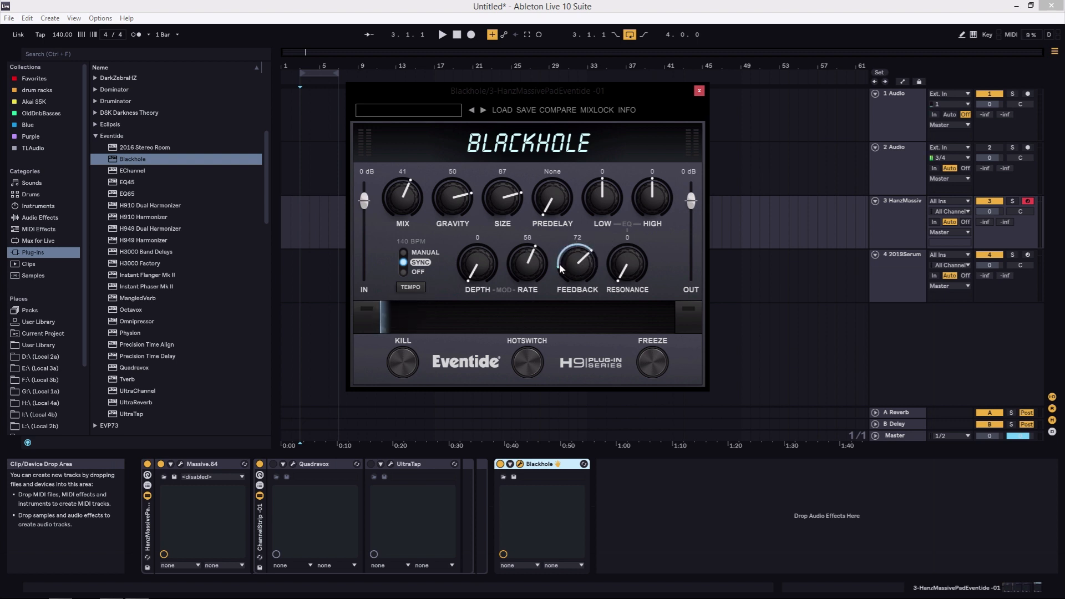
left_click_drag(585, 255, 584, 216)
left_click_drag(652, 188, 655, 183)
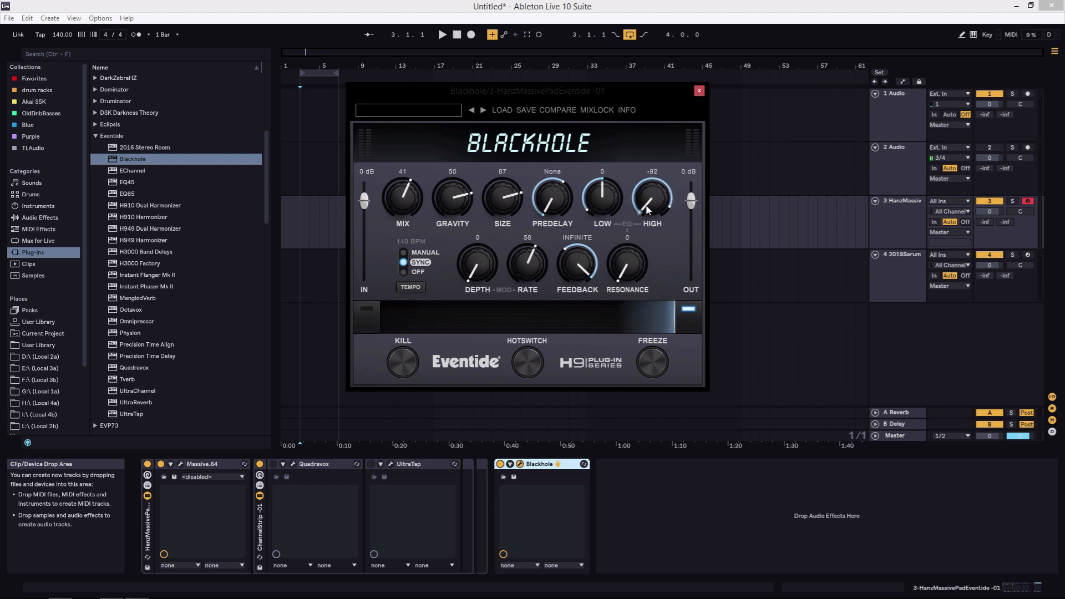
left_click_drag(477, 203, 552, 344)
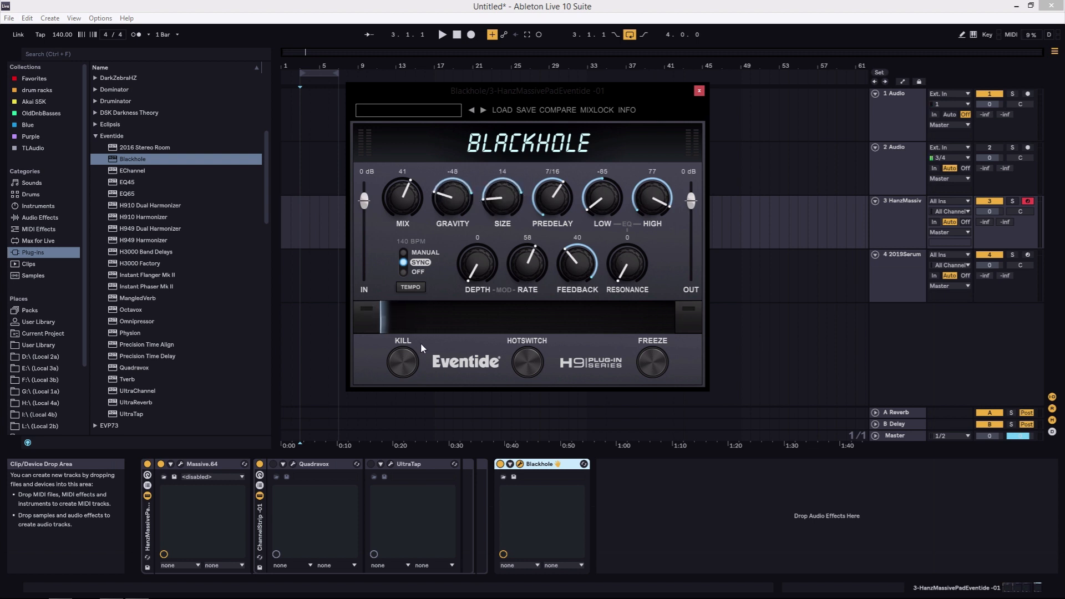
left_click_drag(396, 320, 535, 322)
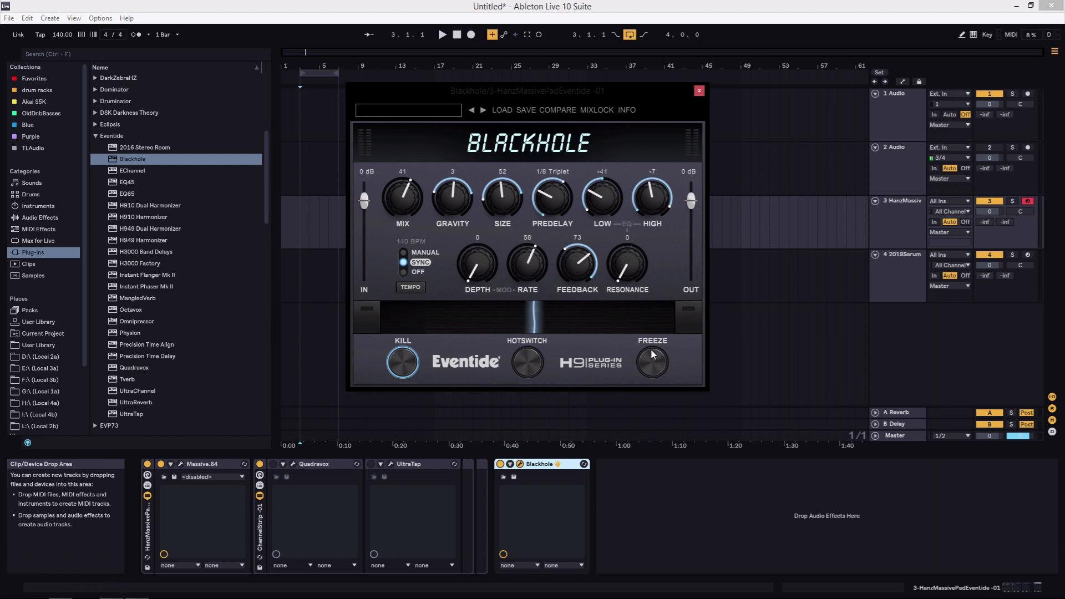
- Program the Hotswitch with Mix 76, Gravity -61, Predelay 1/32 Triplet, Low 70, High 83, Depth 57 and Feedback 23, and toggle it
left_click(528, 363)
left_click_drag(480, 272, 481, 214)
left_click_drag(582, 256, 563, 264)
left_click_drag(554, 208, 554, 183)
left_click_drag(453, 200, 465, 241)
left_click_drag(401, 196, 402, 167)
left_click_drag(552, 197, 561, 315)
left_click_drag(655, 205, 608, 106)
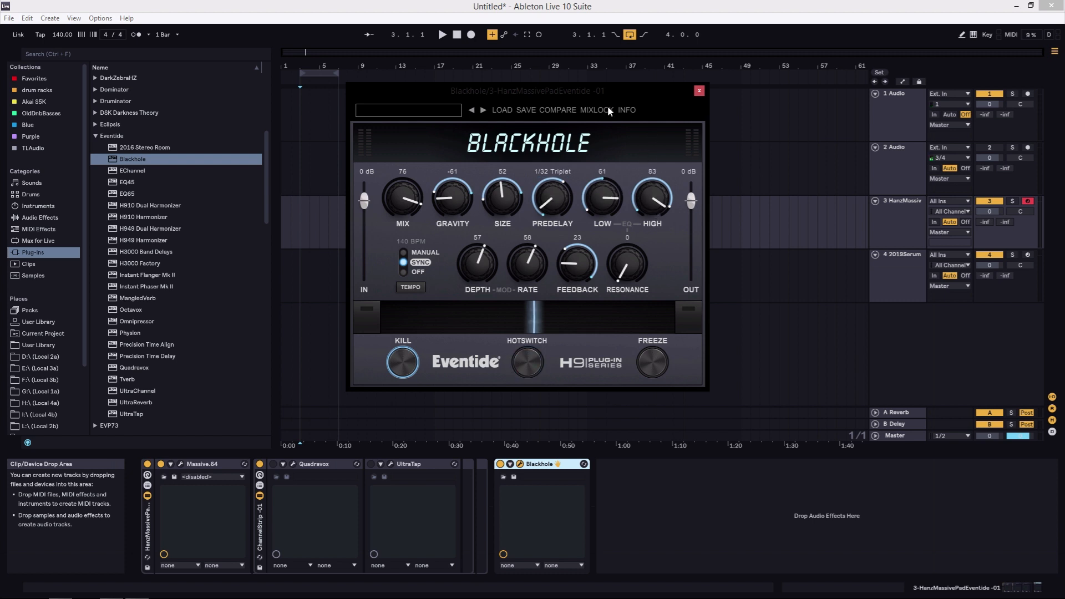
left_click(531, 363)
left_click(532, 364)
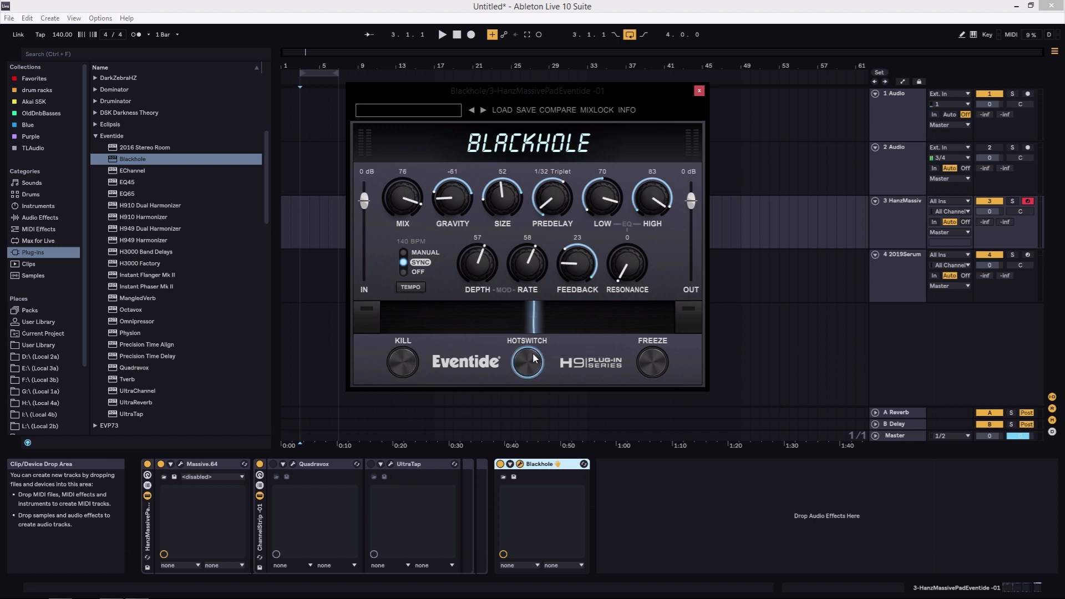
- Load Blackhole's Default preset and move its window clear of the device chain
left_click(404, 110)
left_click(421, 175)
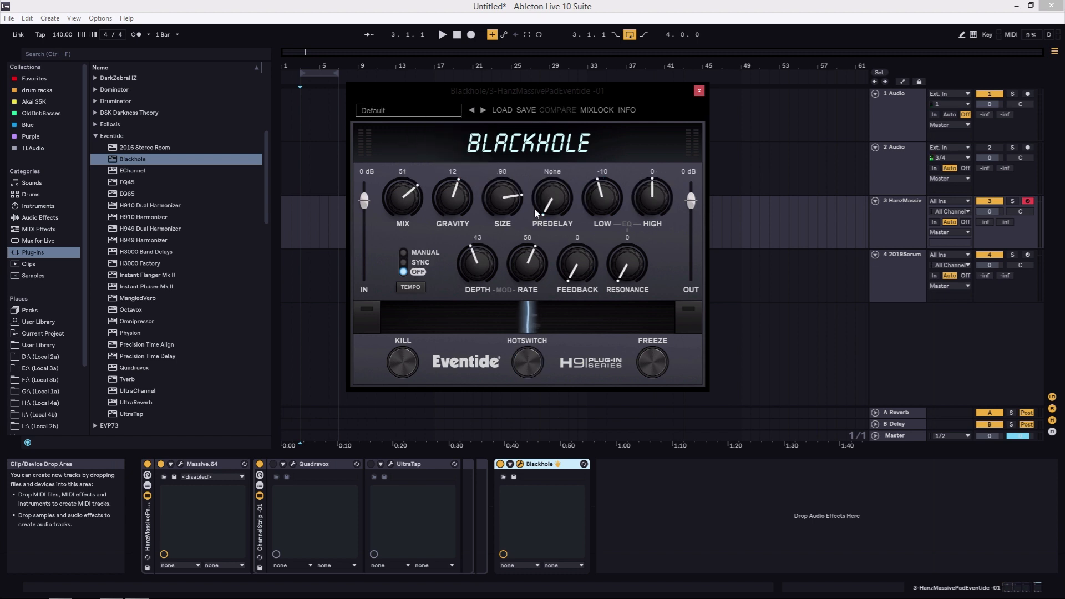
left_click_drag(507, 91, 705, 95)
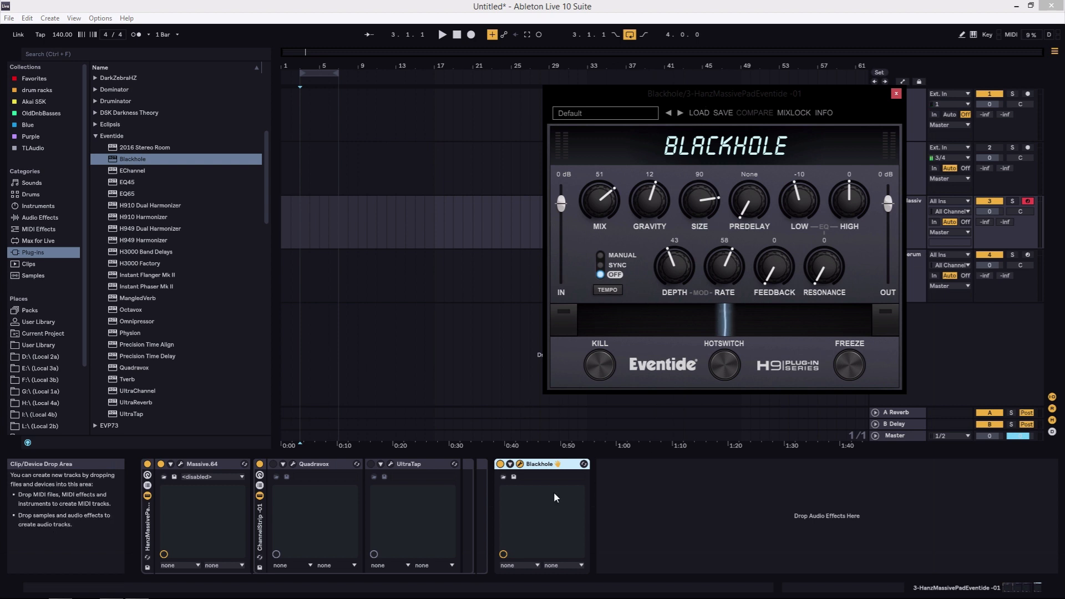
- Turn Blackhole off, set its Mix to 0 and turn the device back on to hear the dry pad
left_click(501, 465)
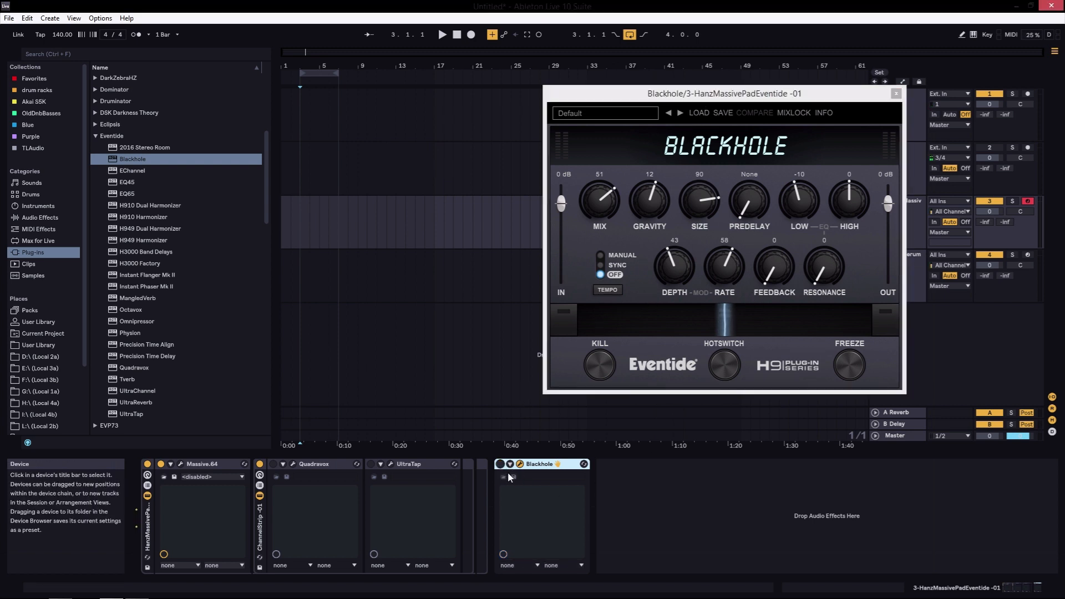
left_click_drag(599, 200, 599, 244)
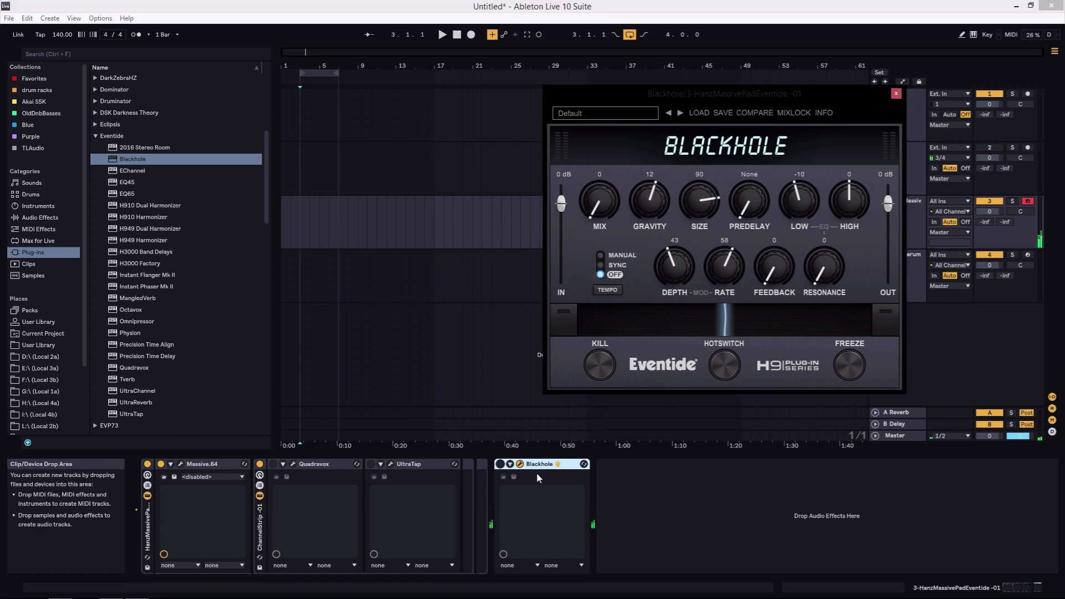
left_click(500, 464)
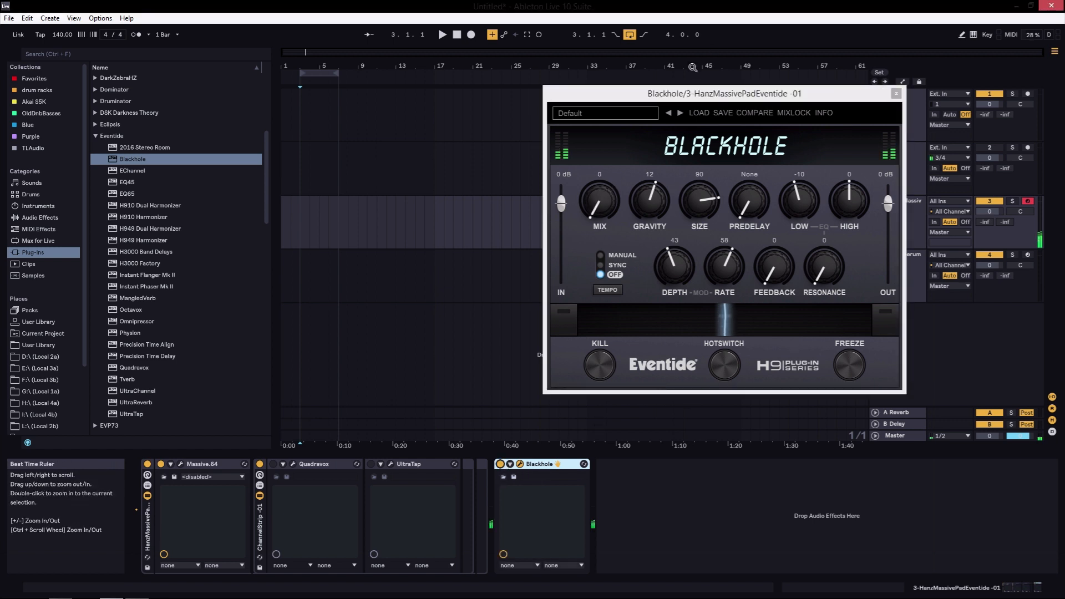
left_click_drag(734, 99, 539, 88)
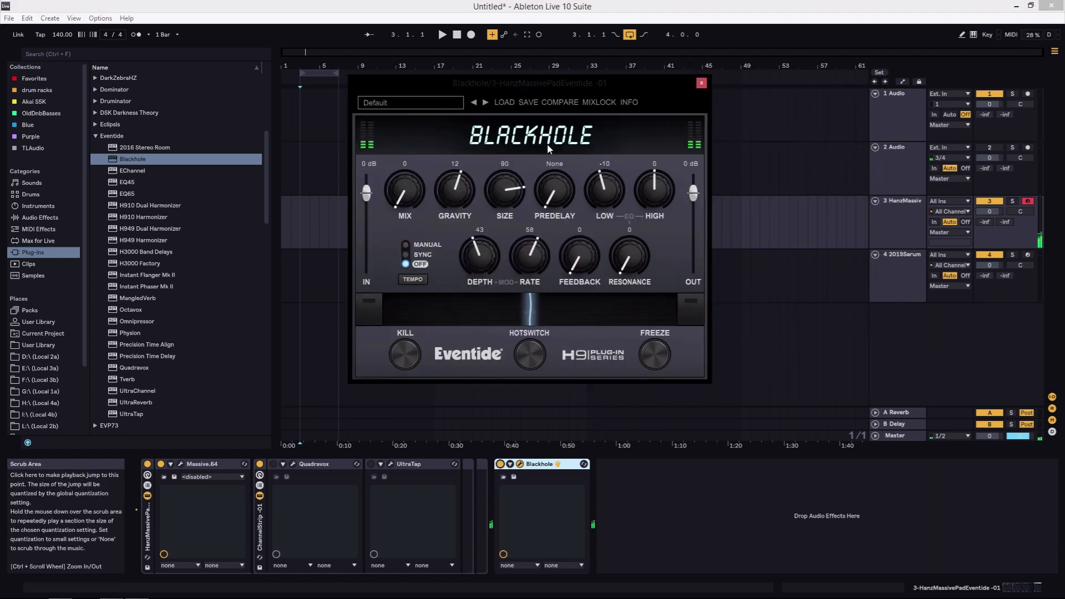
- Raise the Mix gradually and settle it at 49, with Gravity at 100 and Size at 120
left_click_drag(407, 192, 405, 91)
left_click_drag(407, 181, 411, 48)
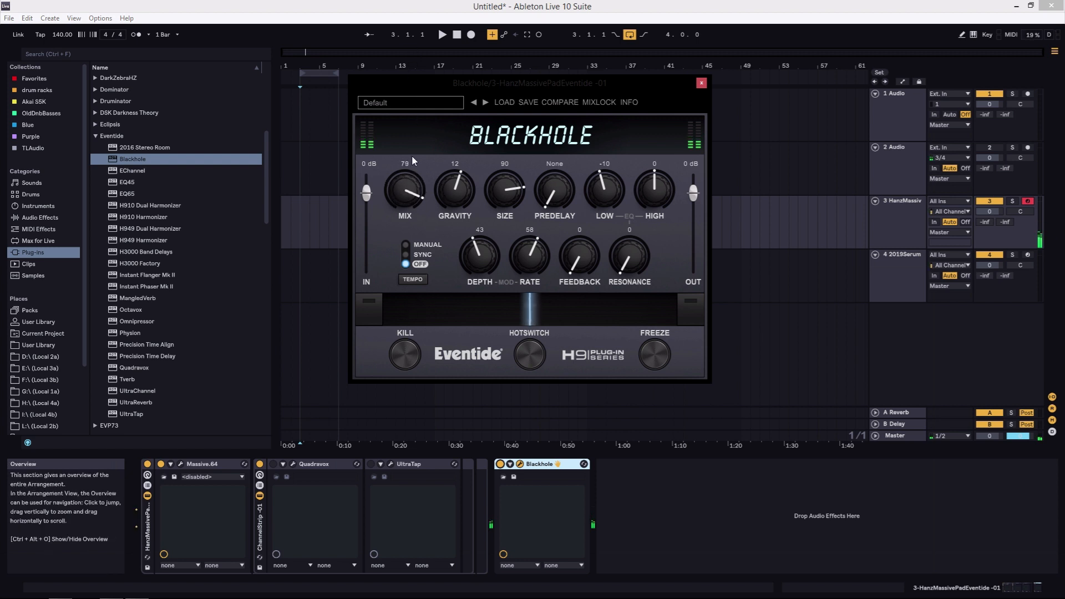
left_click_drag(400, 206, 399, 227)
left_click_drag(455, 195, 461, 132)
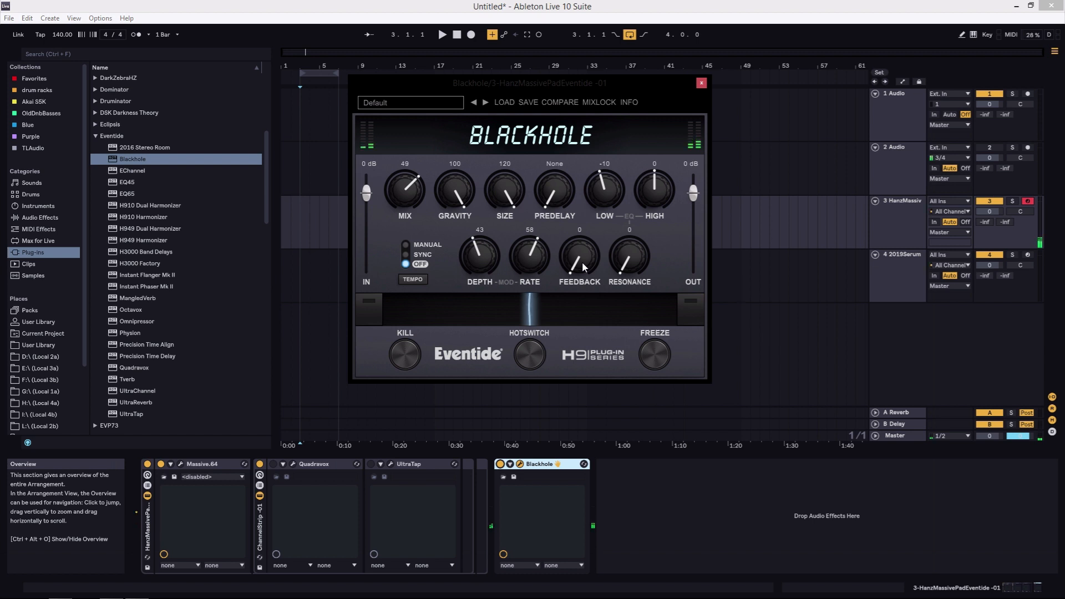
- Set Feedback to 85, EQ Low to -46 and High to 35, modulation Depth to 69 and Resonance to 55
left_click_drag(578, 237, 581, 156)
left_click_drag(581, 244, 580, 229)
left_click_drag(606, 191, 652, 166)
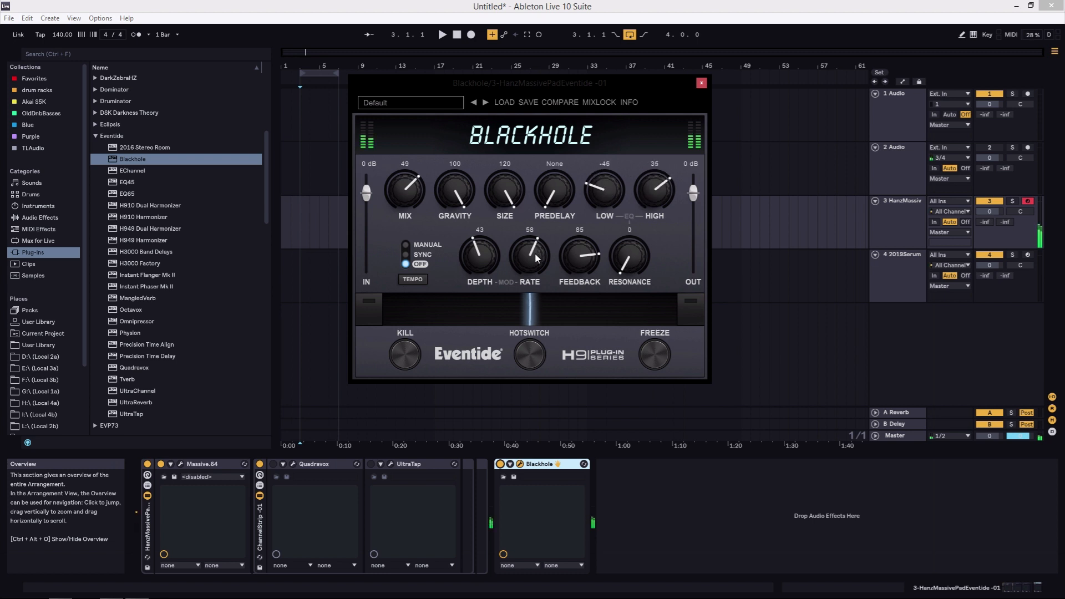
left_click_drag(481, 248, 483, 217)
left_click_drag(636, 265, 634, 168)
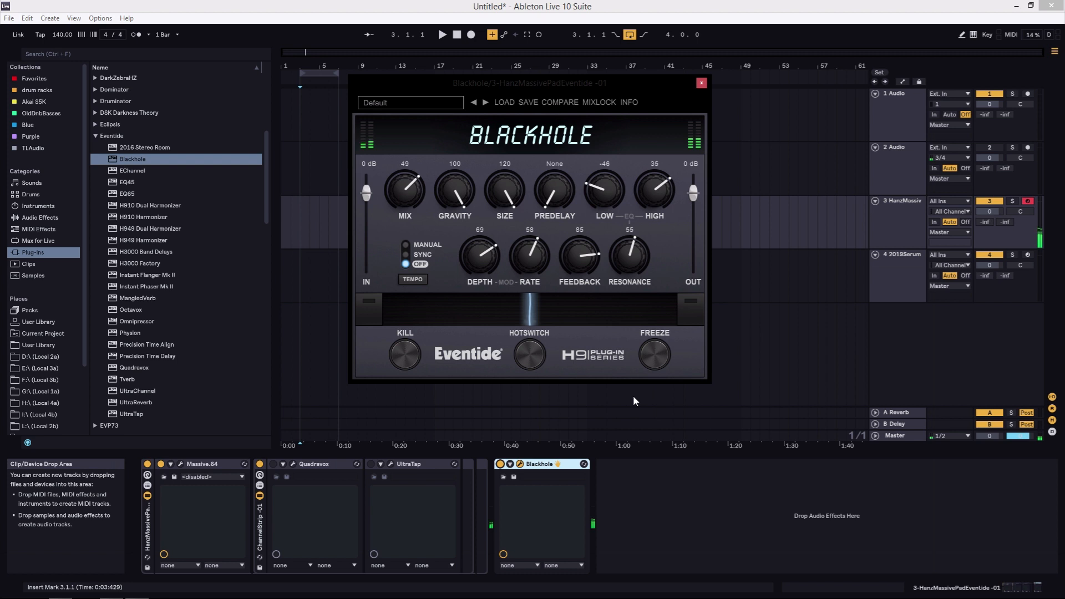
- Raise Blackhole's output level to 12 dB, turn the Gravity down and close the plug-in window
left_click_drag(696, 190, 703, 152)
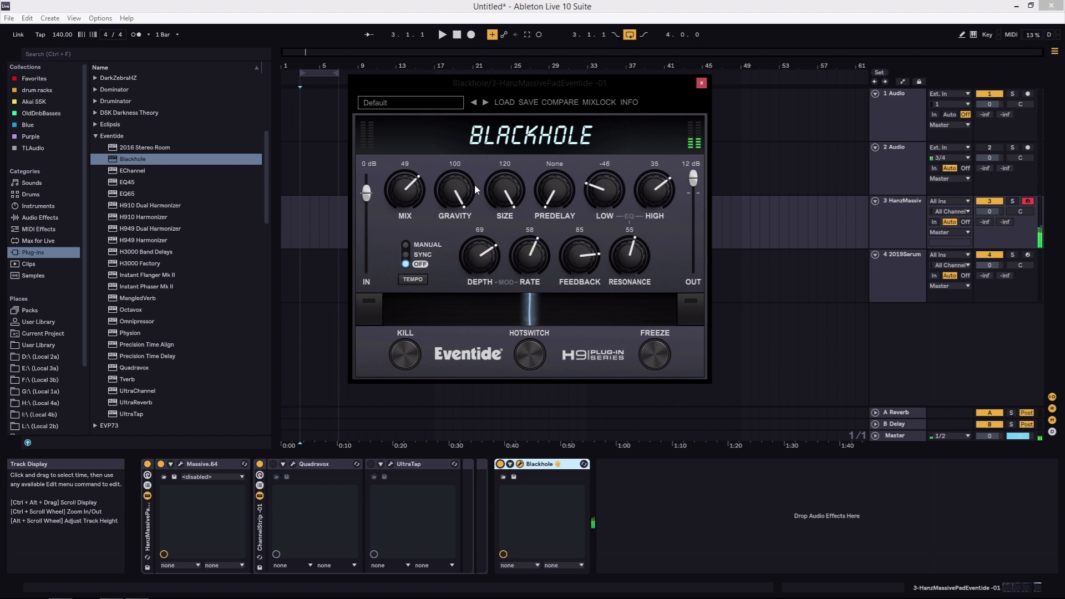
left_click_drag(456, 192, 470, 321)
left_click(702, 84)
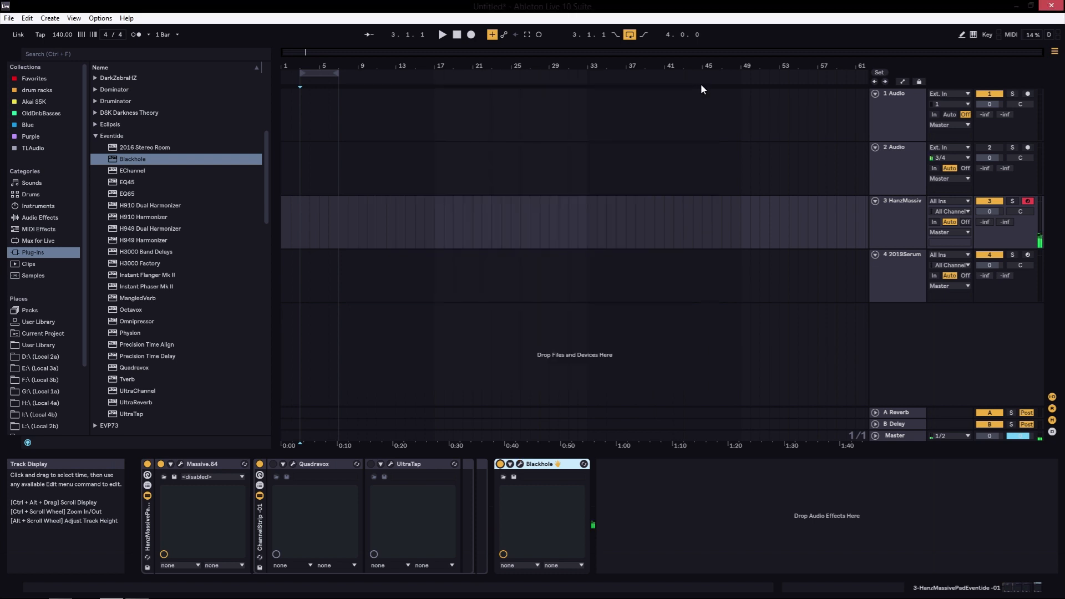
- Add the Blackhole effect to the end of the 2019Serum track's device chain and move its window over the arrangement
left_click(906, 259)
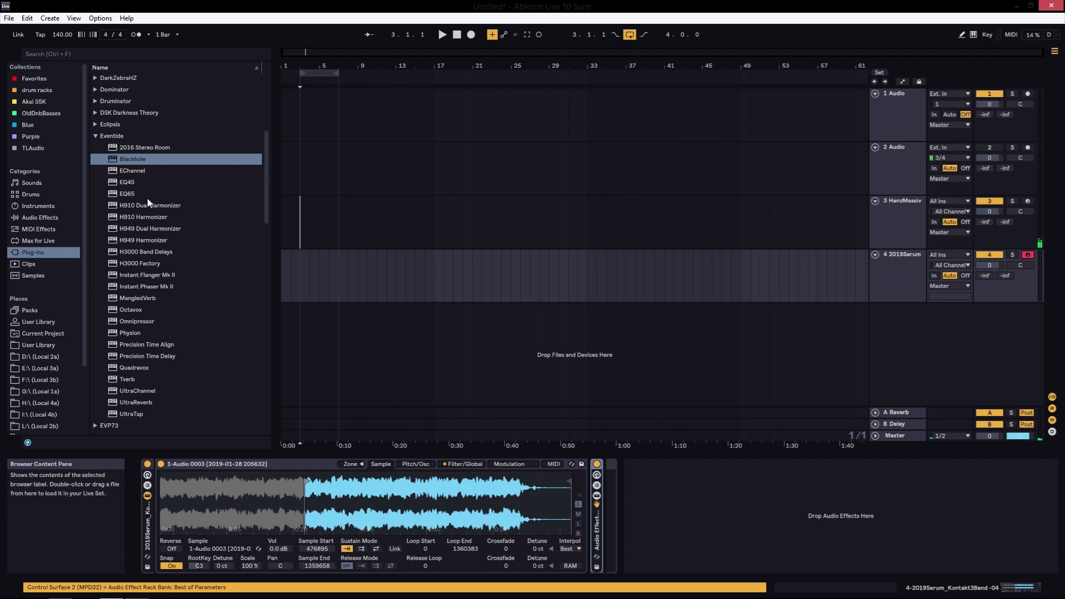
left_click_drag(129, 160, 639, 539)
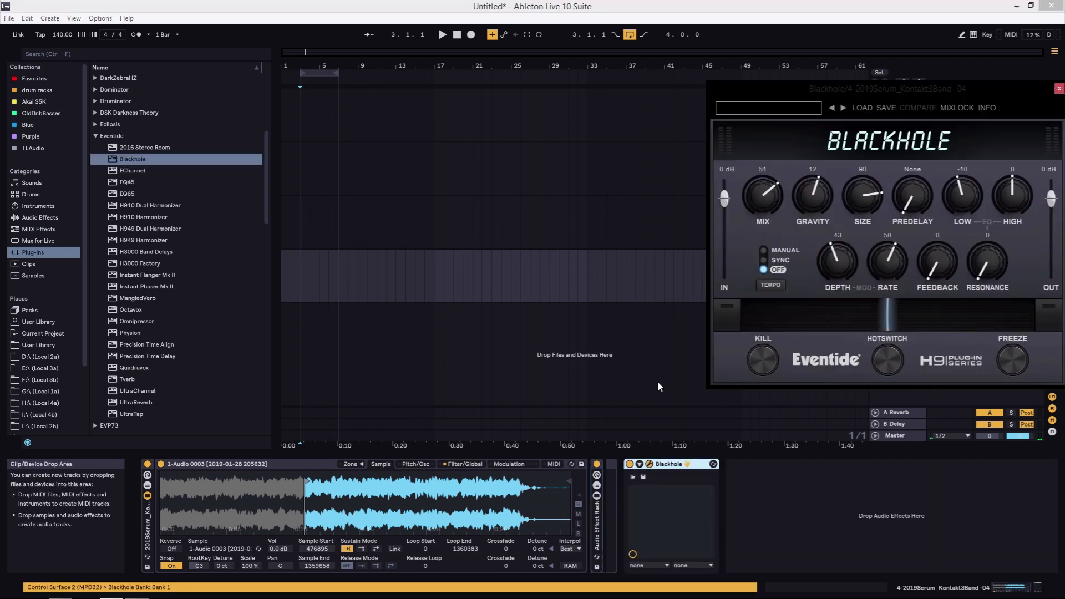
left_click_drag(837, 91, 525, 67)
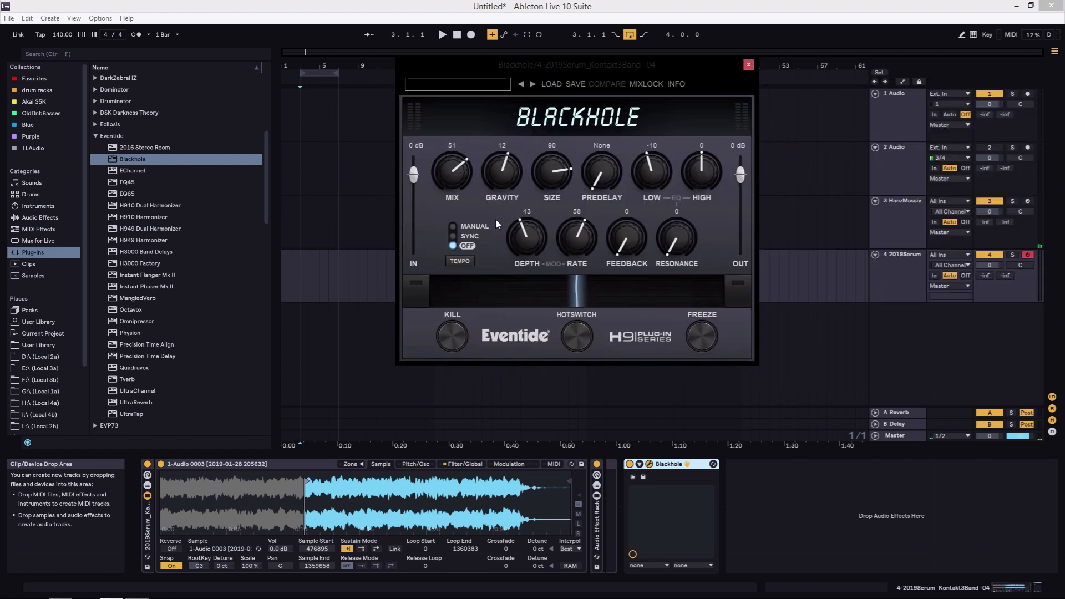
- Try Blackhole's Mix at different levels, settling it at 31, and turn Gravity down to -84
left_click_drag(441, 174, 462, 368)
left_click_drag(454, 174, 460, 99)
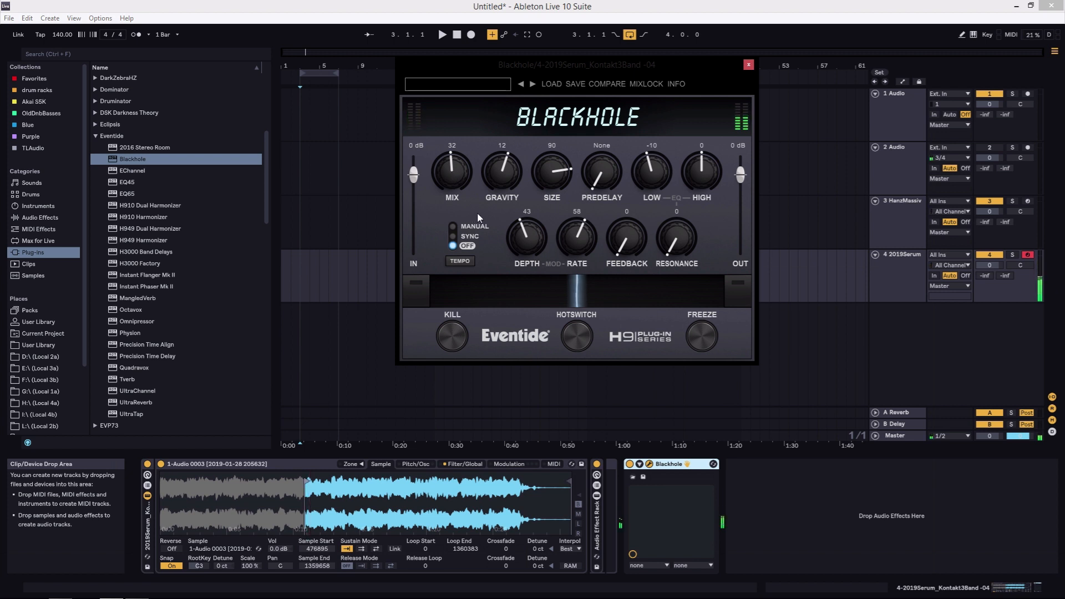
left_click_drag(456, 160, 506, 185)
left_click_drag(504, 175, 509, 192)
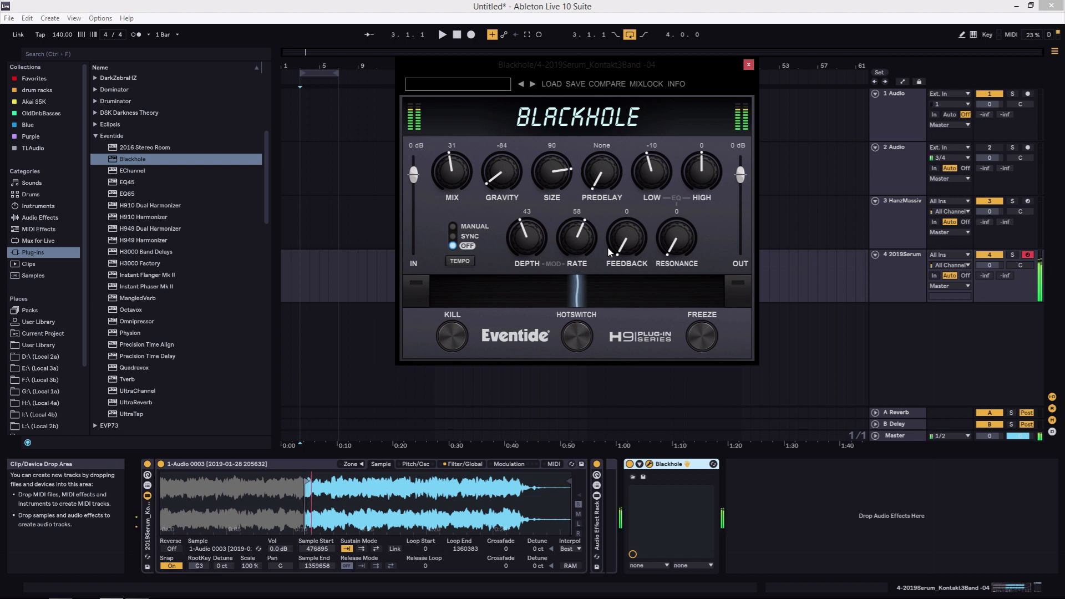
- Set Blackhole's Feedback to 68, Resonance to 65, EQ Low to -29 and EQ High to 25
left_click_drag(632, 250, 627, 141)
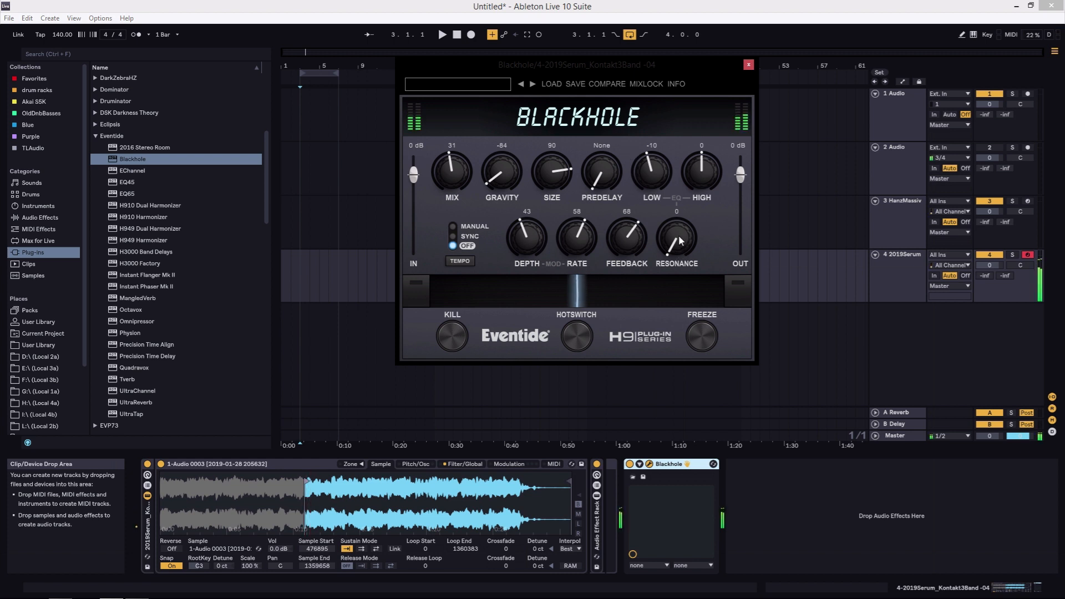
left_click_drag(678, 238, 674, 181)
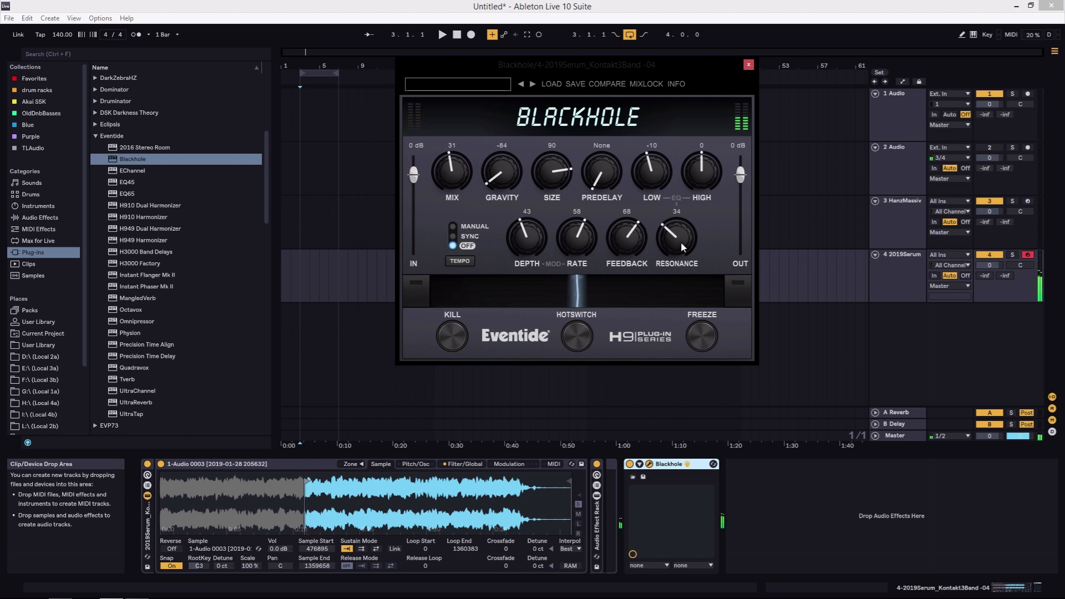
left_click_drag(677, 233, 659, 181)
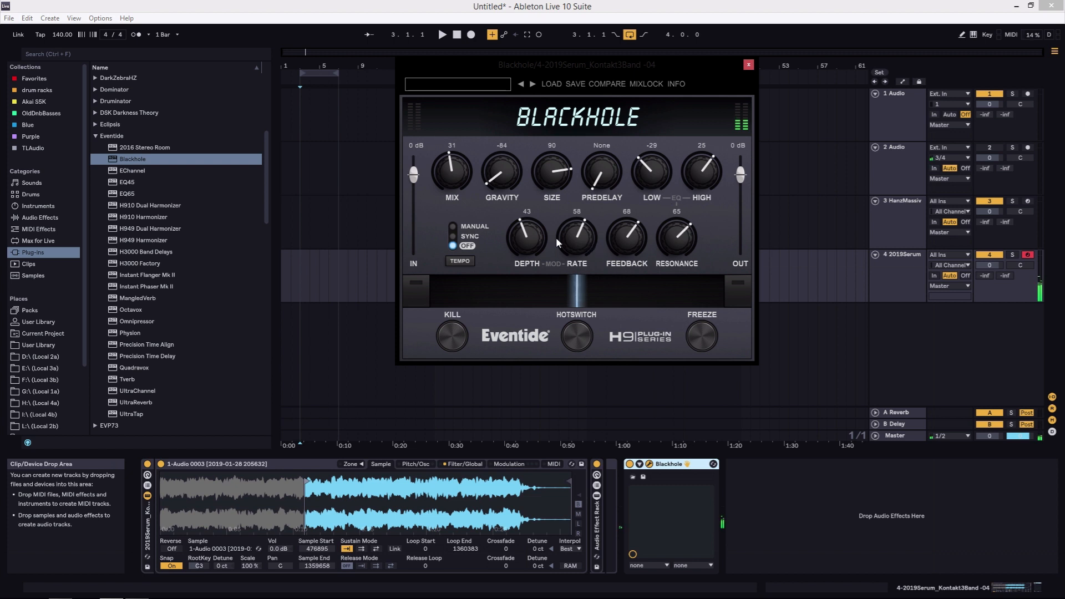
- Lower Blackhole's Size to -10 and set a tempo-synced Predelay of 1/8
left_click_drag(548, 172, 561, 285)
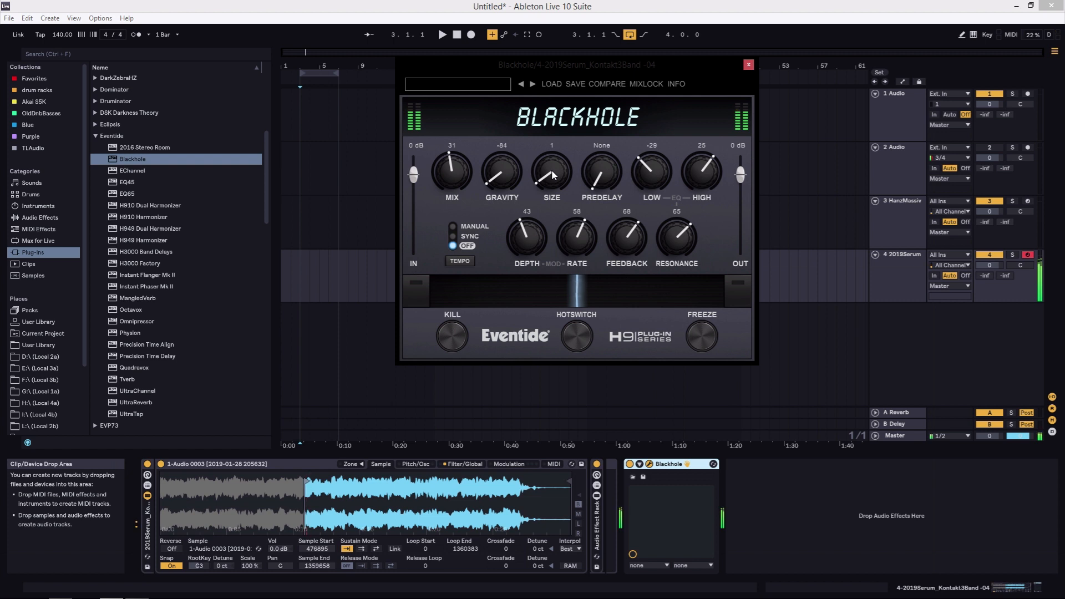
left_click_drag(603, 178, 603, 146)
left_click(465, 238)
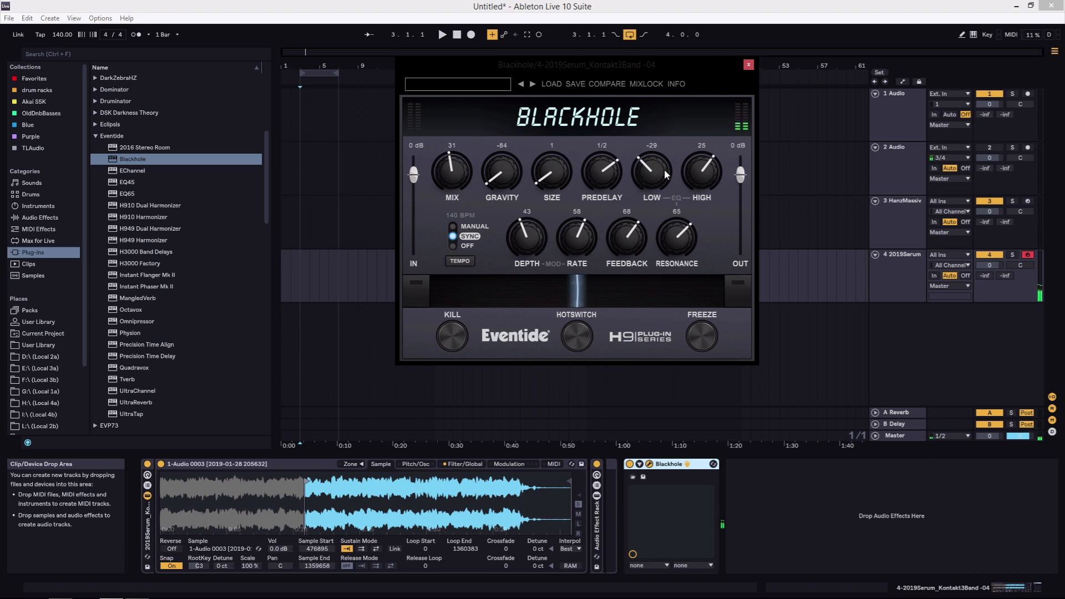
left_click_drag(598, 174, 604, 228)
left_click_drag(570, 178, 548, 148)
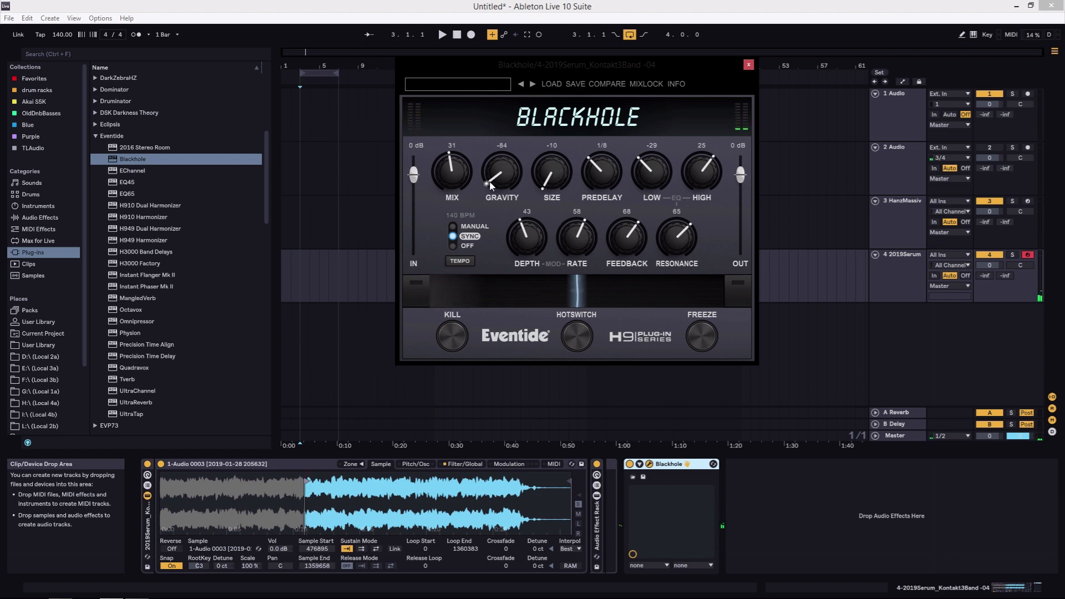
- Raise Gravity to 77, and switch Kill on and off again to audition its effect on the reverb
left_click_drag(493, 183, 499, 33)
left_click_drag(505, 128, 507, 139)
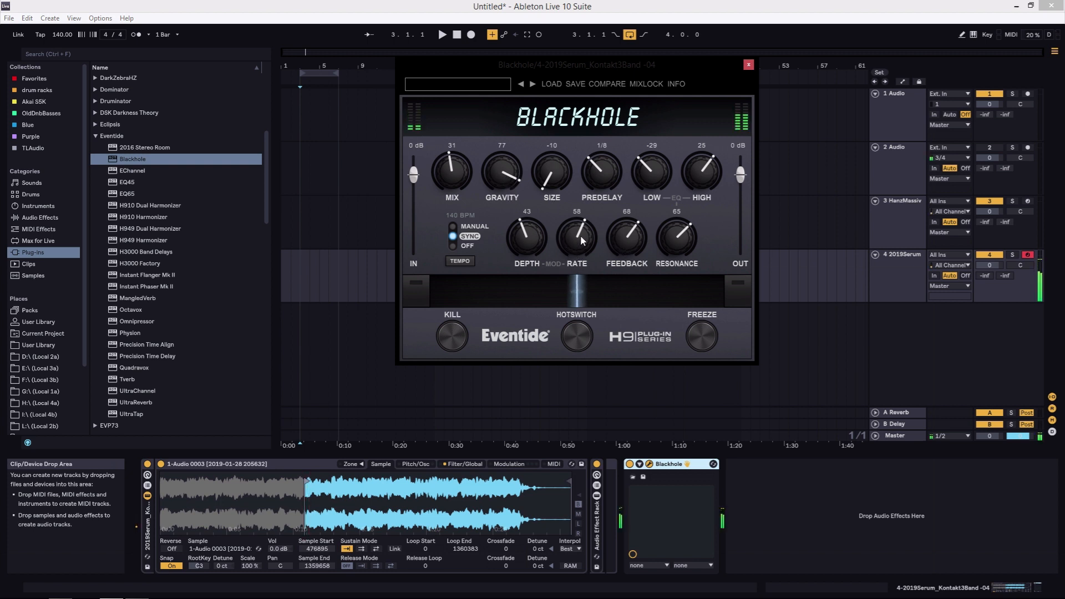
left_click(453, 341)
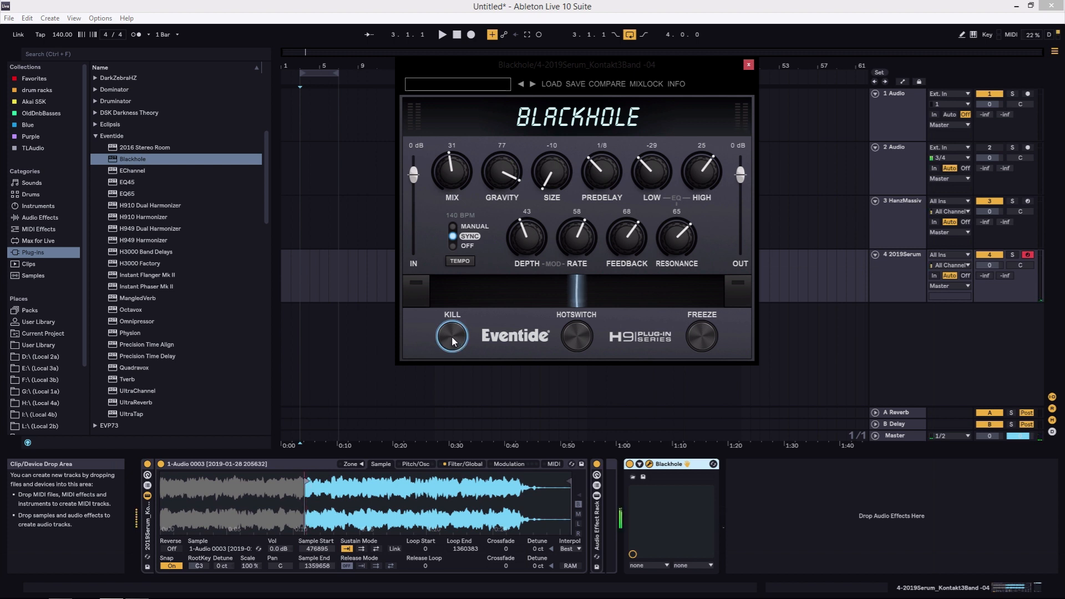
left_click(454, 341)
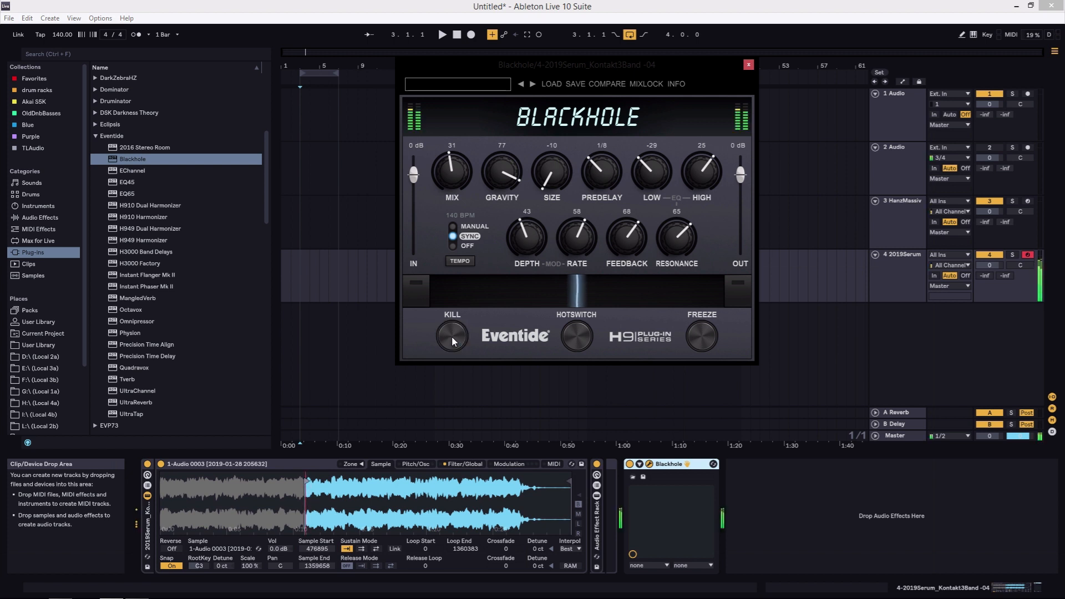
- Sweep the Size up and down, settling Gravity at 100 and Size at 120
left_click_drag(501, 172, 558, 174)
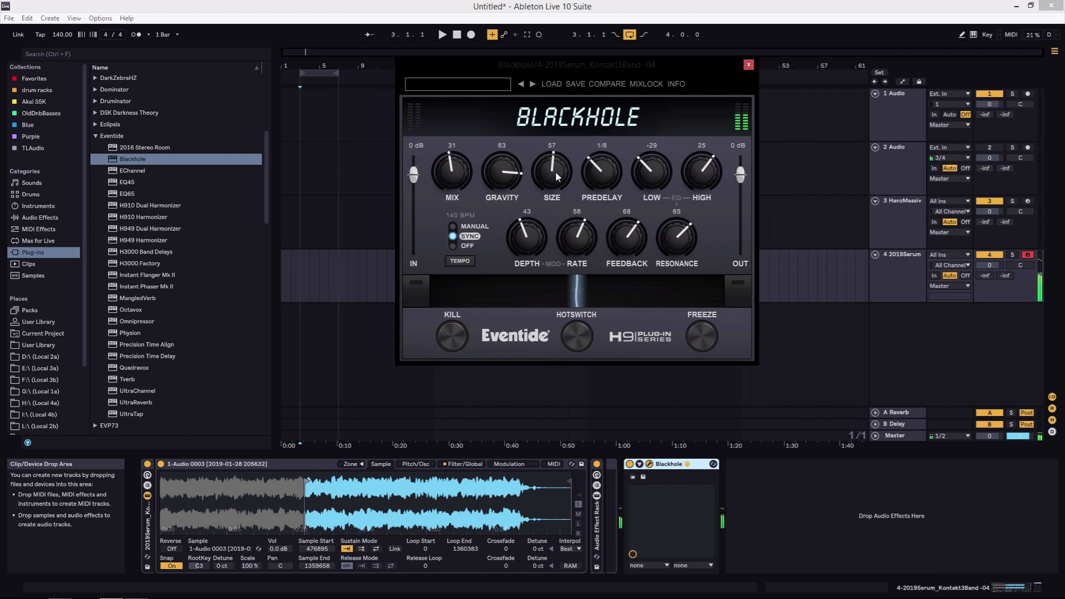
scroll(557, 176, "up", 4)
scroll(552, 174, "up", 2)
left_click_drag(550, 174, 558, 253)
left_click_drag(563, 274, 553, 163)
scroll(552, 167, "up", 4)
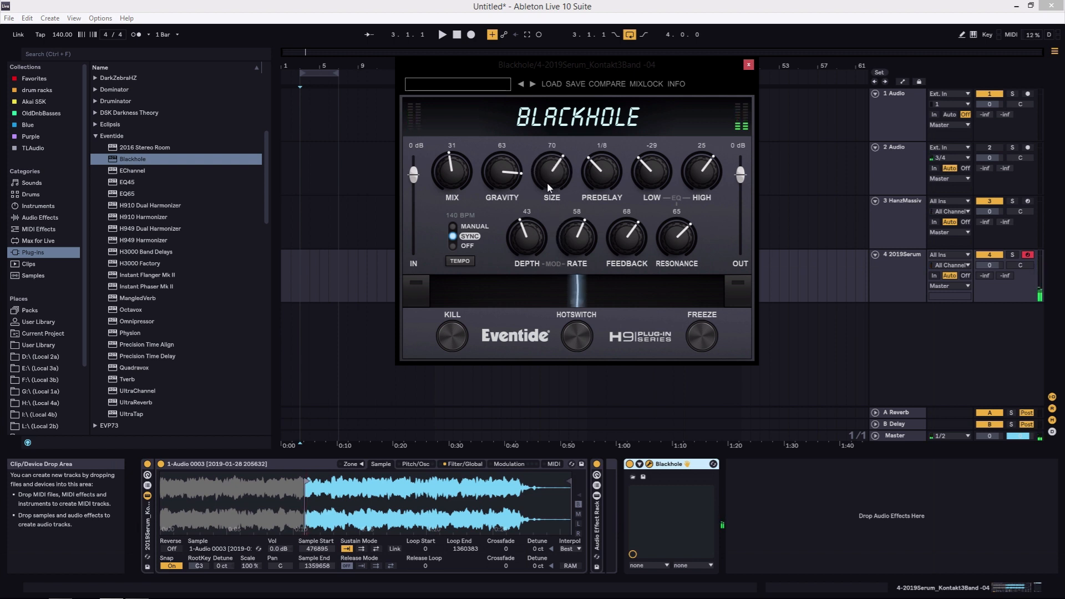
scroll(561, 167, "up", 5)
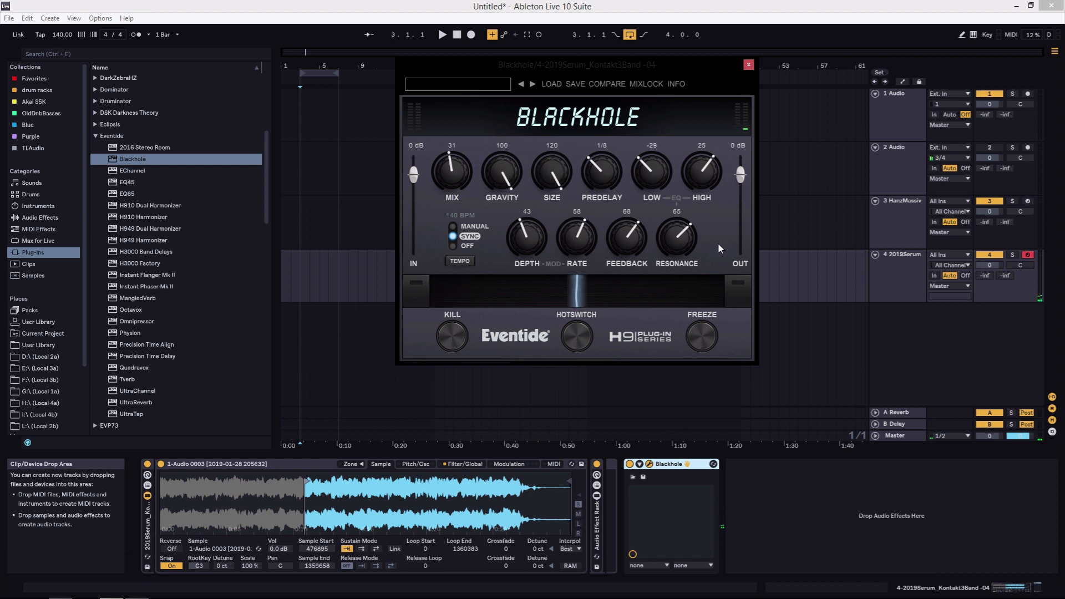
- Freeze the reverb while lowering Size to 86, release it, and toggle Freeze on and off once more
left_click(706, 339)
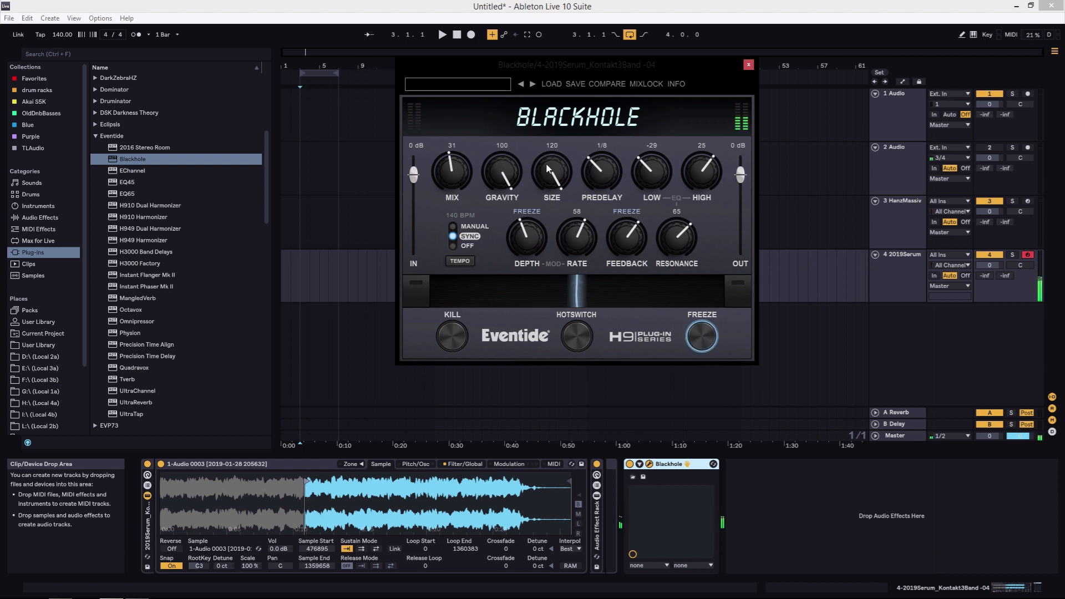
left_click_drag(556, 172, 567, 211)
left_click(695, 338)
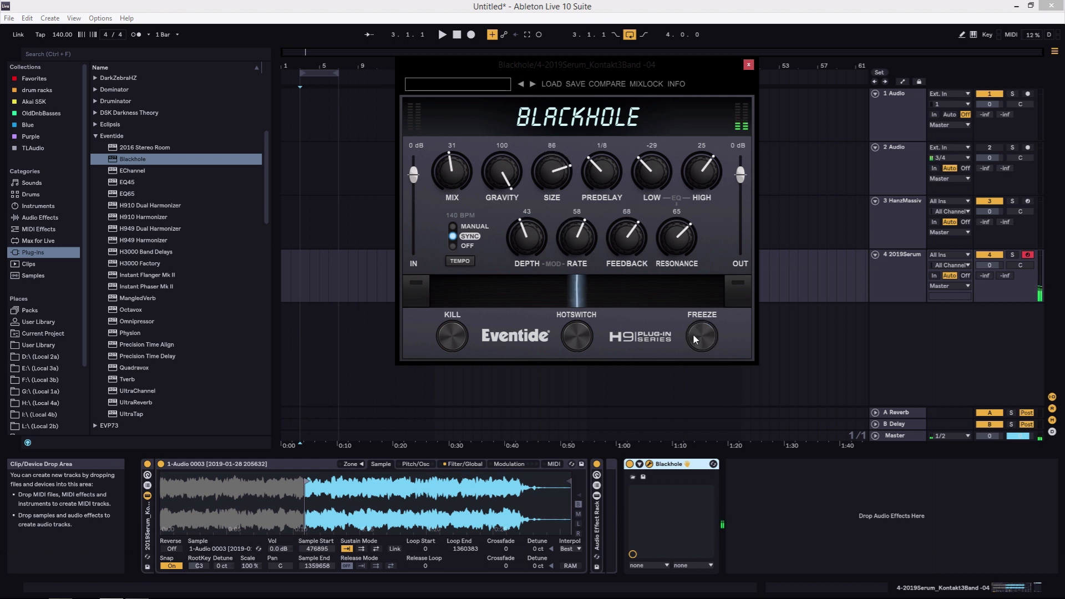
left_click(700, 338)
left_click(708, 338)
- Set Gravity to 41, EQ Low to -23, EQ High to -47 and Resonance to 77
left_click_drag(503, 169, 515, 223)
mouse_move(653, 172)
left_mouse_down()
mouse_move(658, 125)
mouse_move(658, 170)
left_mouse_up()
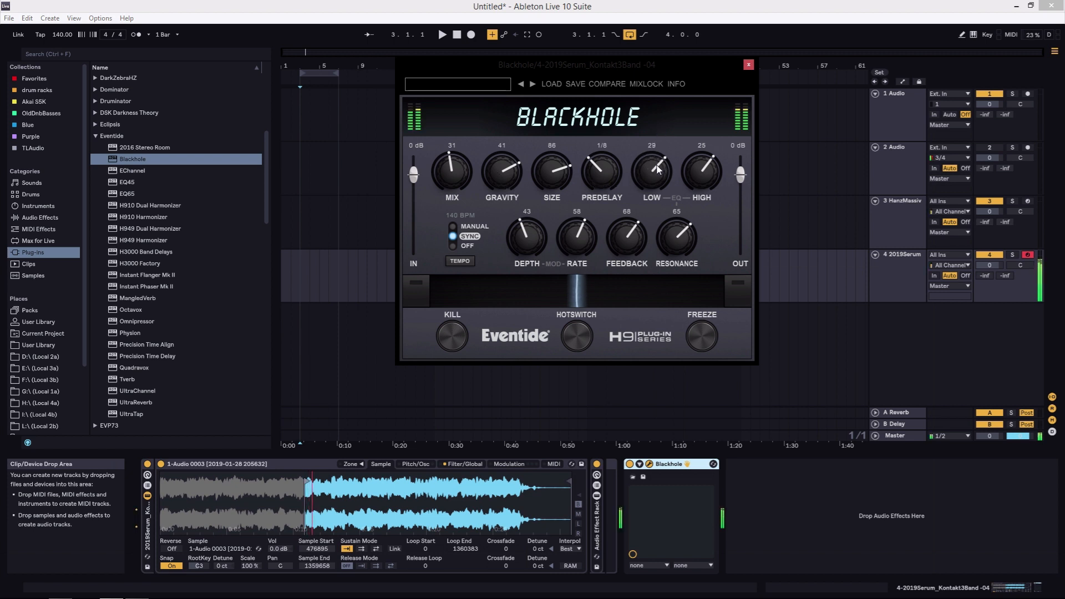
left_click_drag(657, 169, 657, 208)
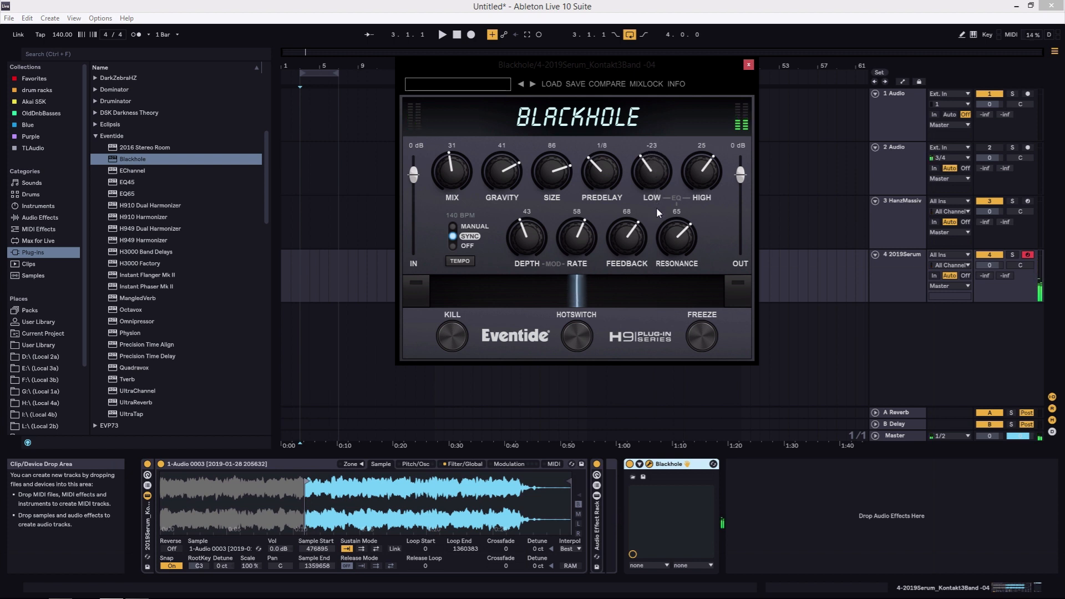
left_click_drag(706, 173, 714, 233)
left_click_drag(680, 239, 683, 217)
scroll(688, 237, "up", 3)
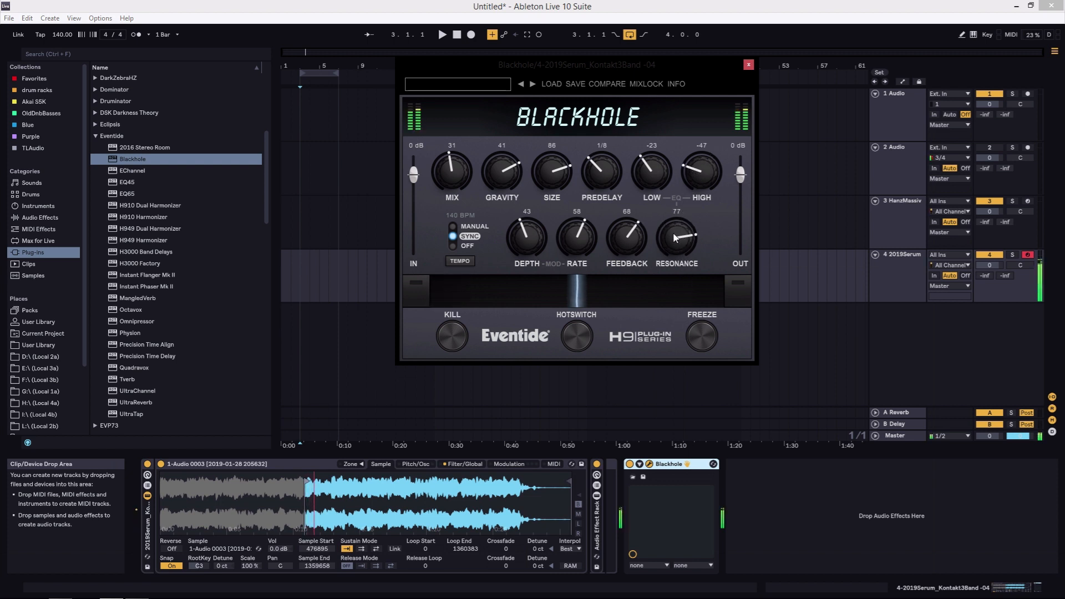
- Set Feedback to 86, modulation Depth to 76 and Rate to 26, Resonance to 52 and EQ High to 41
left_click_drag(630, 239, 626, 214)
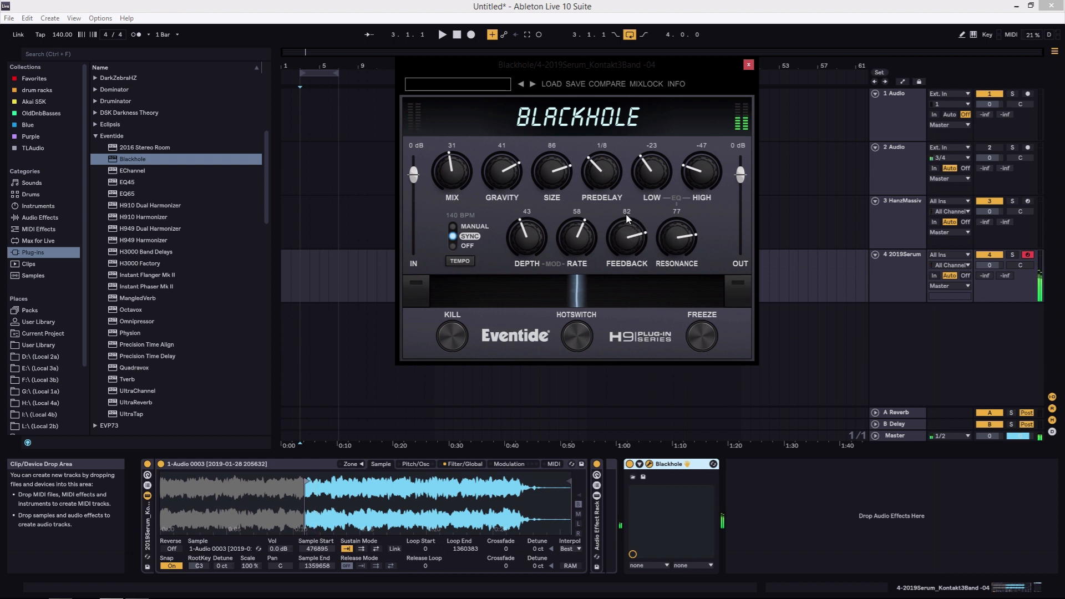
left_click_drag(677, 237, 685, 332)
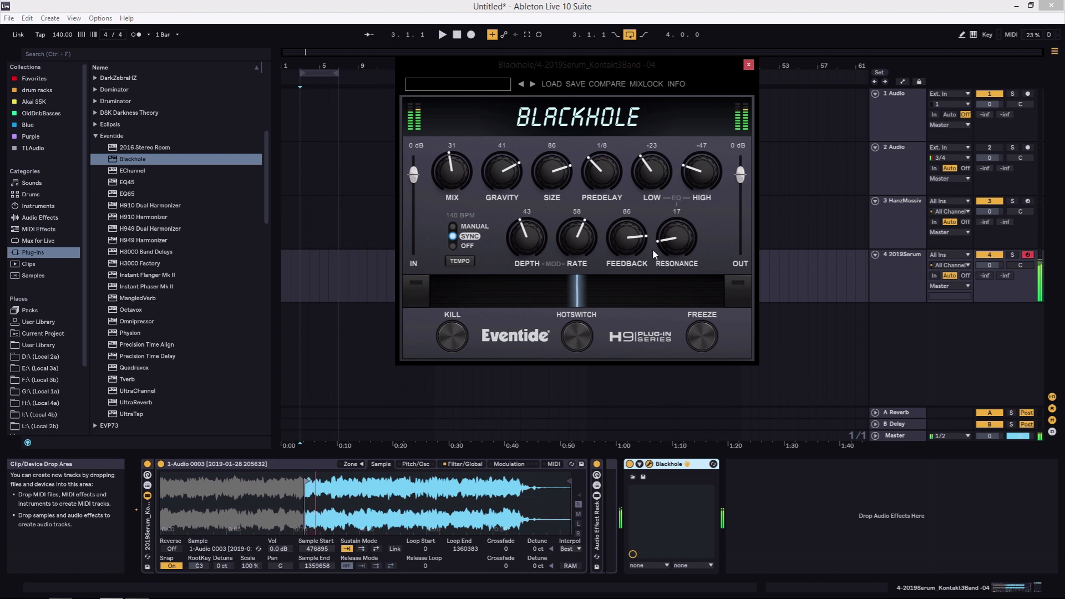
left_click_drag(524, 238, 519, 172)
left_click_drag(579, 238, 583, 284)
left_click_drag(661, 241, 692, 98)
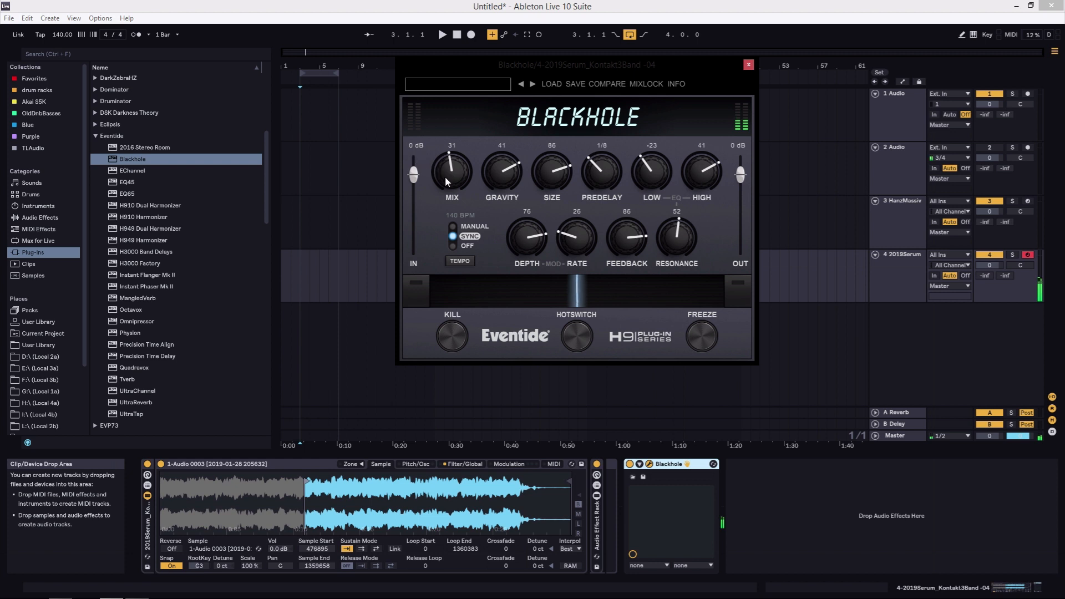
- Sweep the Mix and settle it at 38, with Size at 25 and Gravity at 47
left_click_drag(453, 171, 457, 72)
left_click_drag(454, 171, 463, 244)
left_click_drag(502, 172, 517, 232)
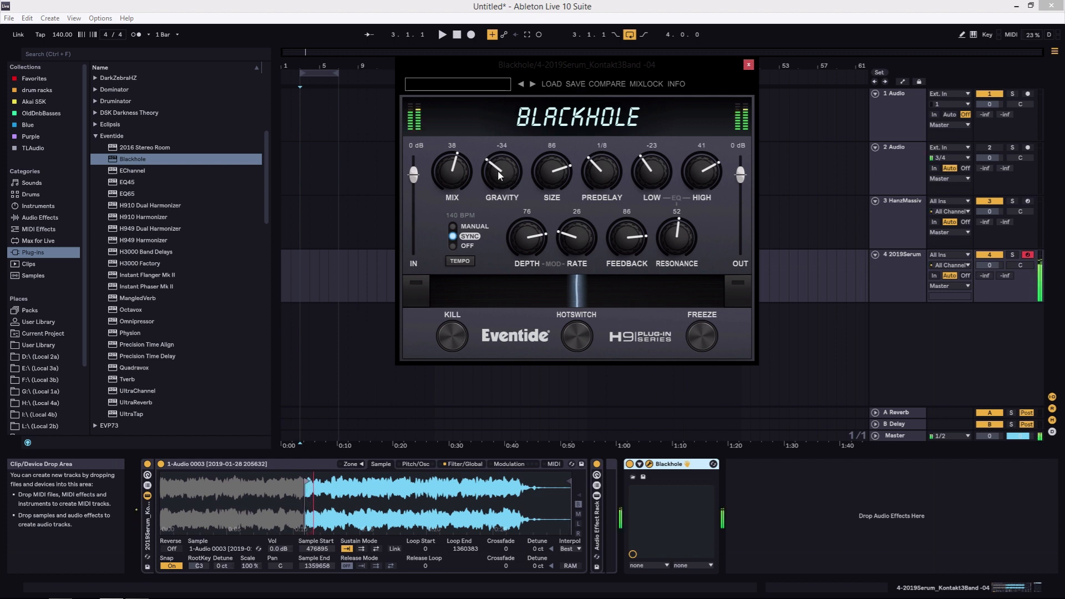
left_click_drag(559, 172, 569, 234)
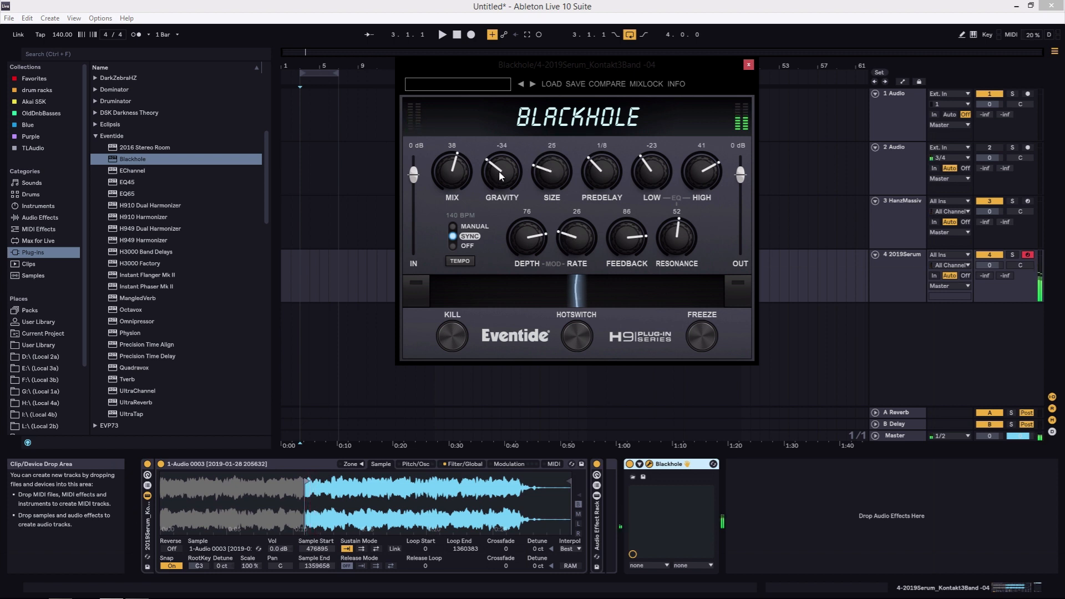
left_click_drag(497, 172, 494, 101)
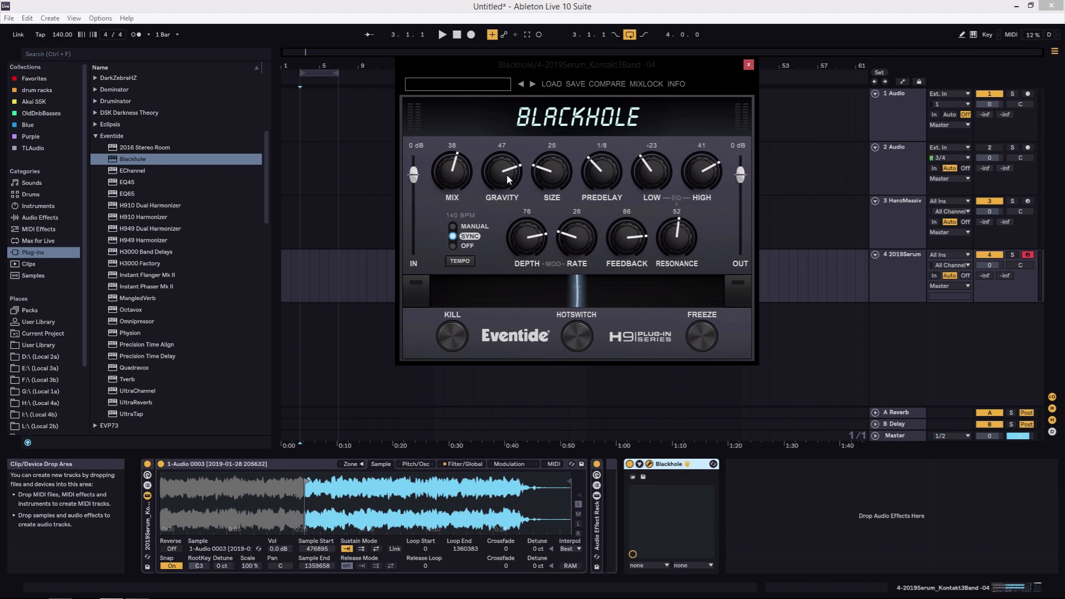
- Close the 2019Serum track's Blackhole window and arm the HanzMassiv pad track
left_click(750, 66)
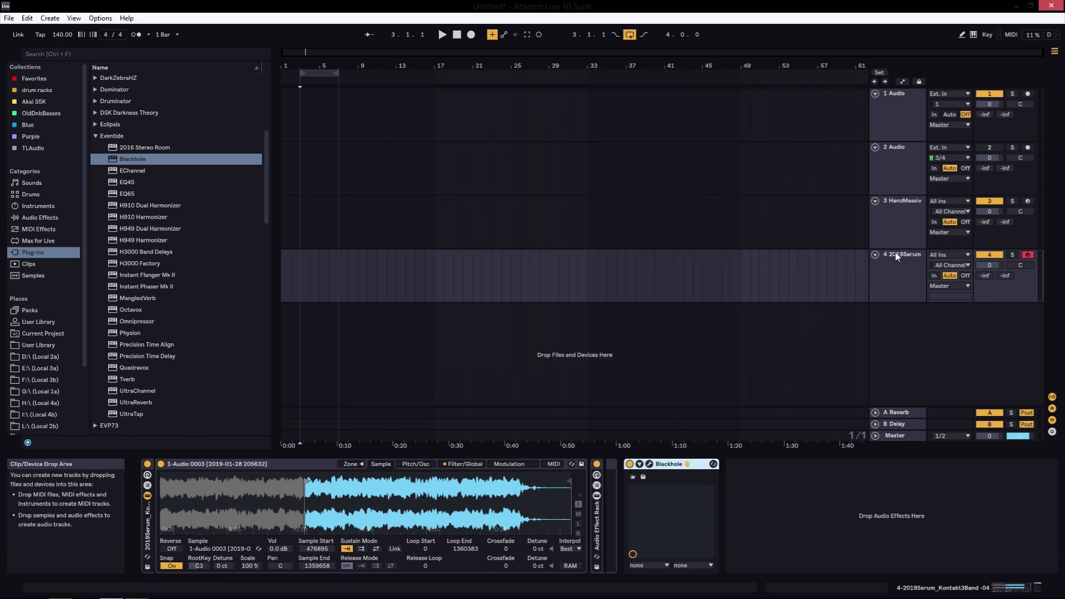
left_click(916, 212)
left_click(1028, 201)
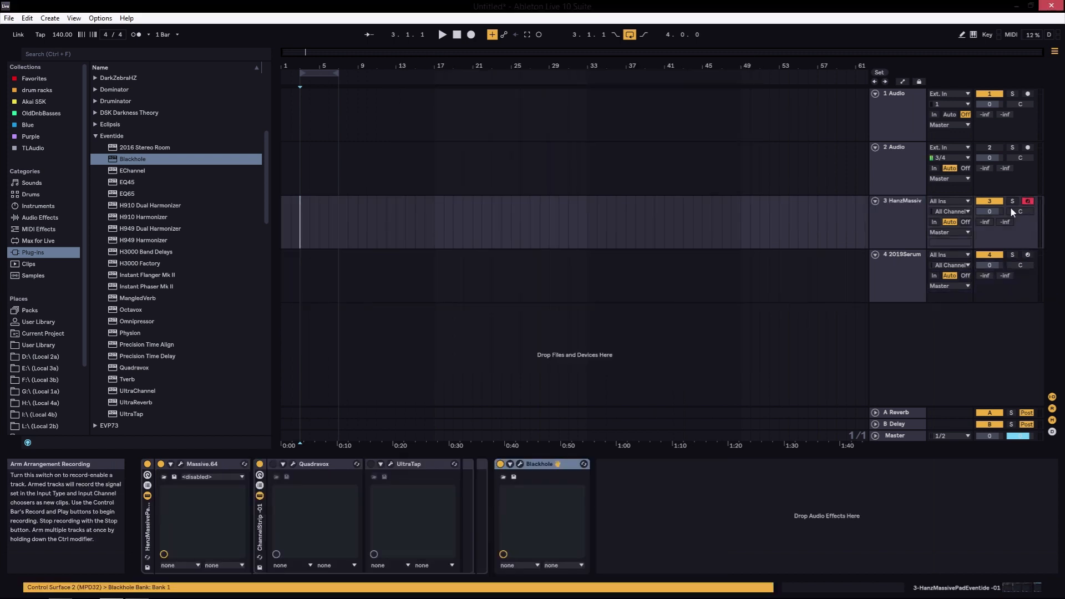
- Turn on the Quadravox and UltraTap devices in the pad track's chain
left_click(323, 465)
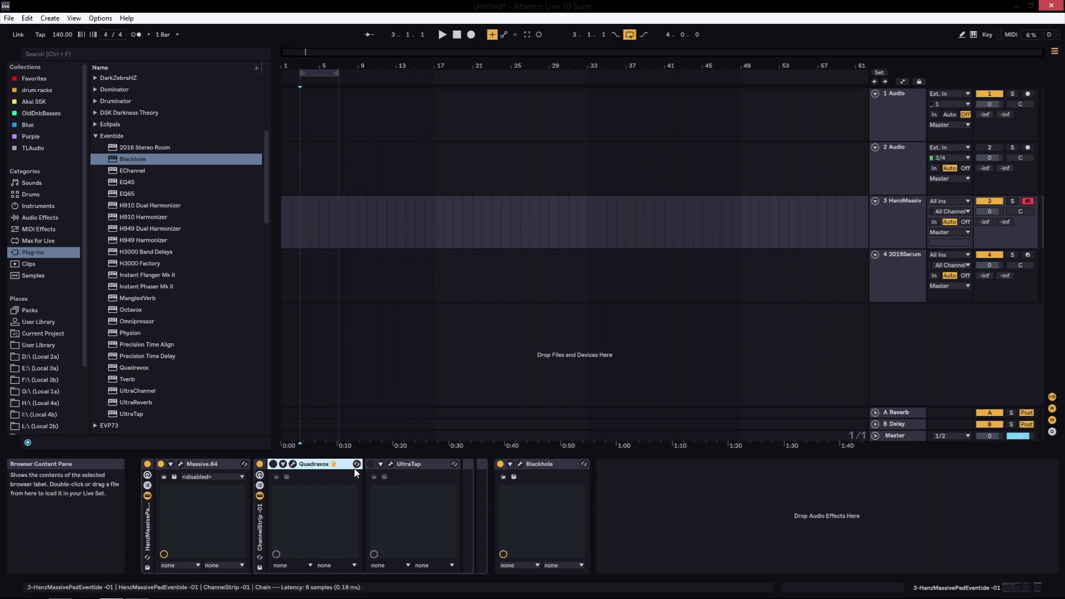
left_click(273, 465)
left_click(370, 463)
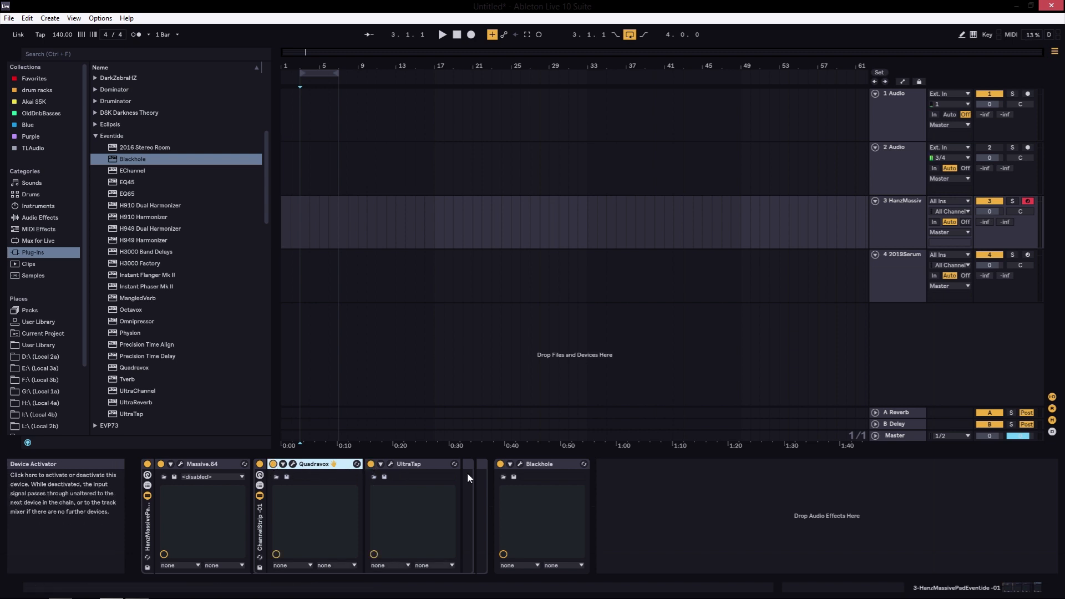
- Open the pad track's Blackhole and set Gravity to 62, EQ Low to -33, EQ High to 39 and Resonance to 41
left_click(520, 464)
left_click_drag(455, 188, 454, 84)
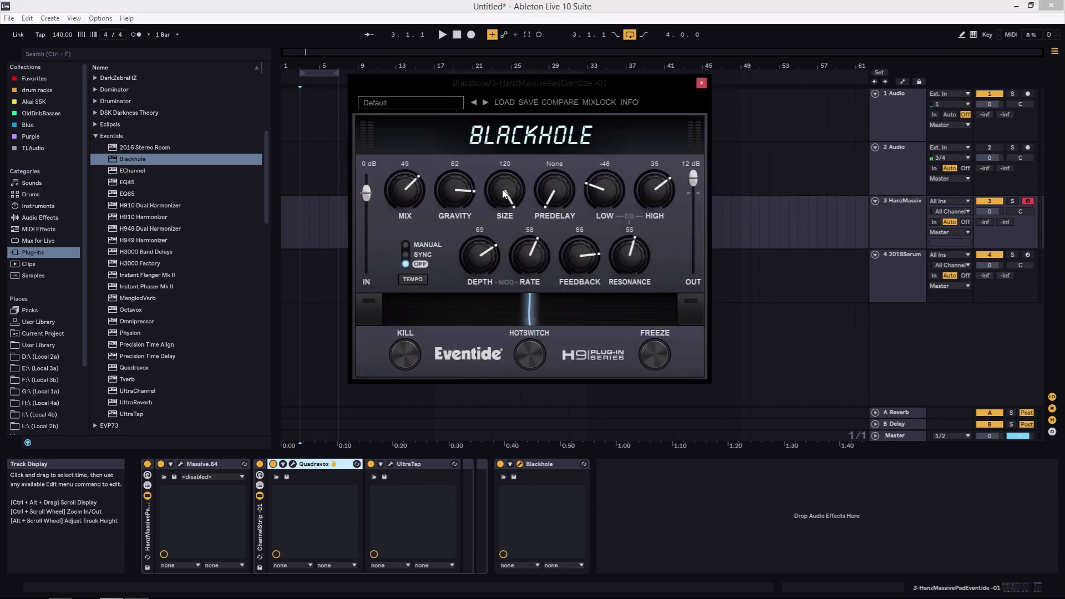
scroll(632, 194, "up", 4)
left_click_drag(626, 271, 626, 274)
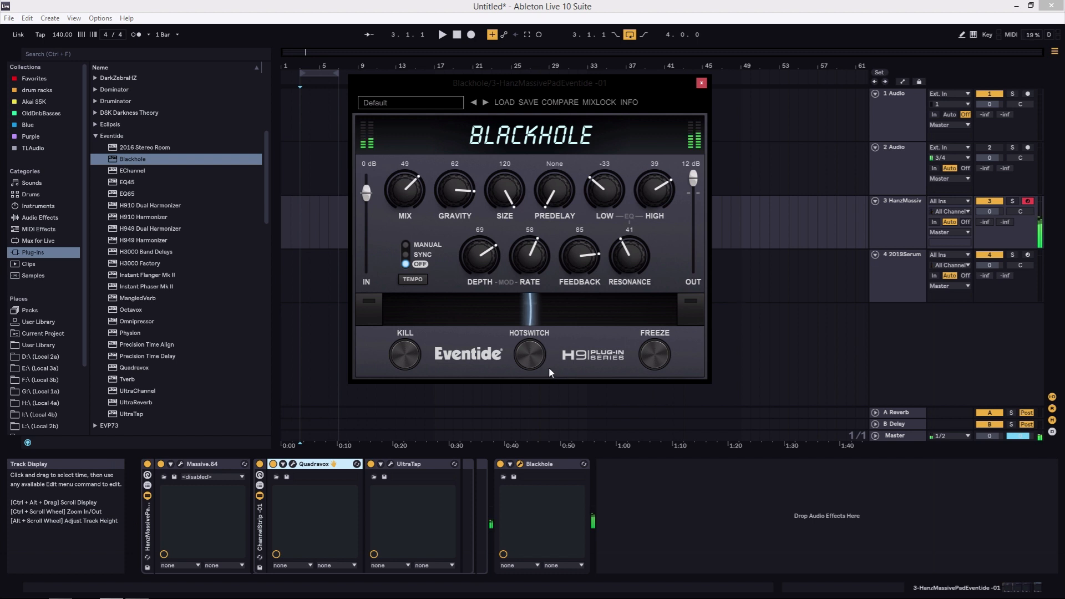
- Turn UltraTap and Quadravox off and back on to compare the pad with and without them
left_click(371, 464)
left_click(273, 464)
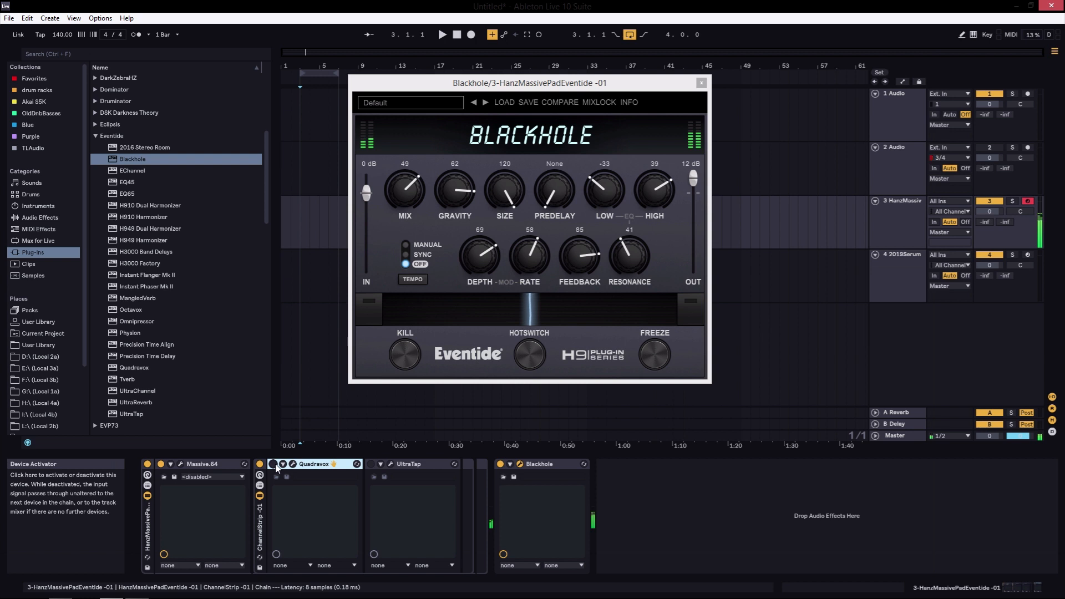
left_click(273, 464)
left_click(371, 465)
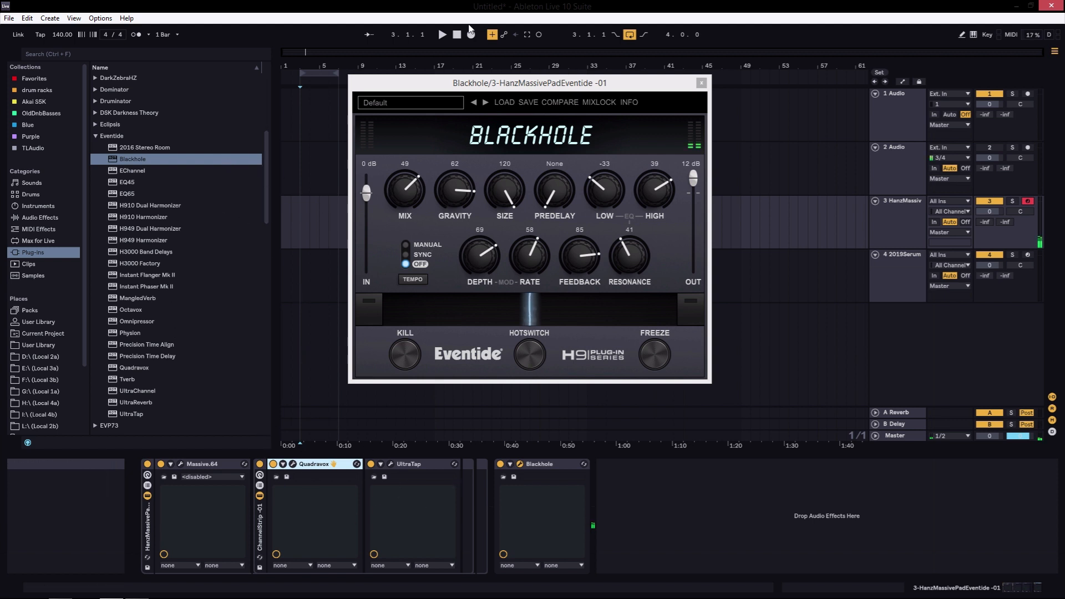
- Reposition the pad track's Blackhole plug-in window over the arrangement
left_click_drag(516, 92, 542, 81)
left_click_drag(565, 81, 565, 81)
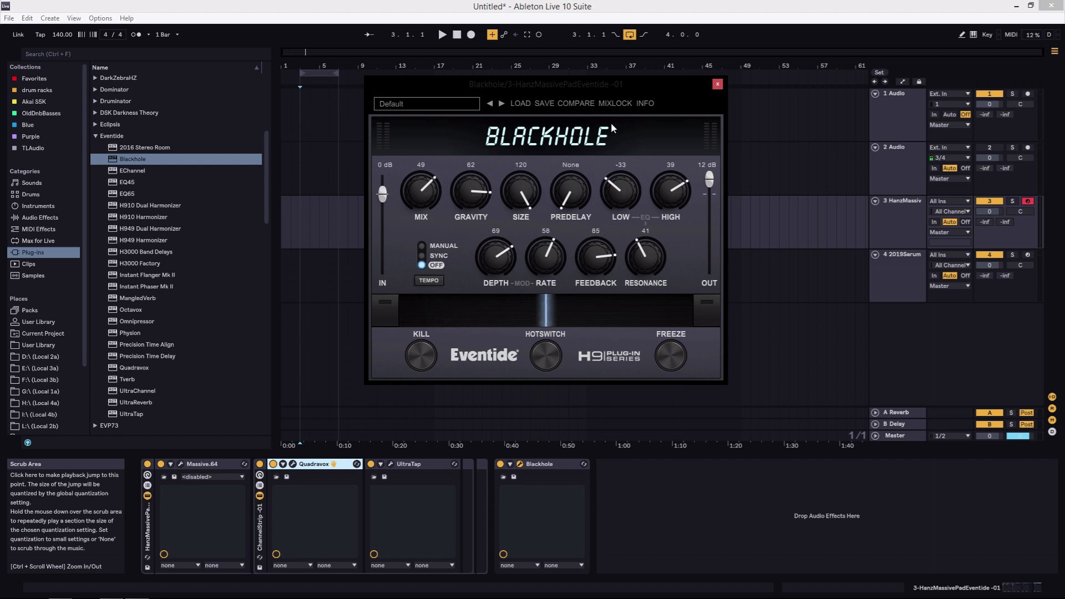
left_click_drag(581, 80, 659, 96)
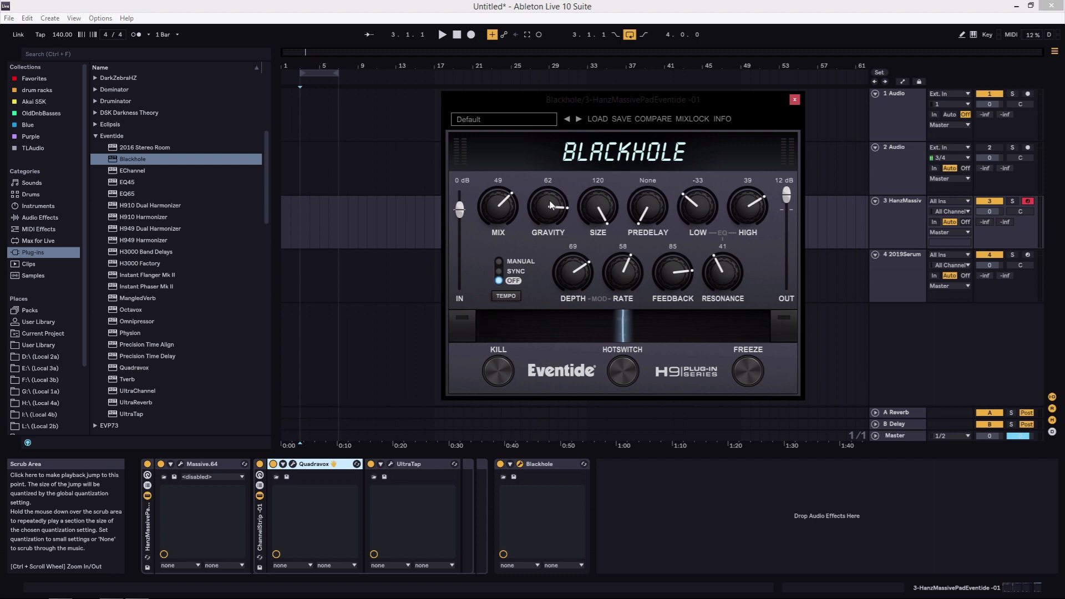